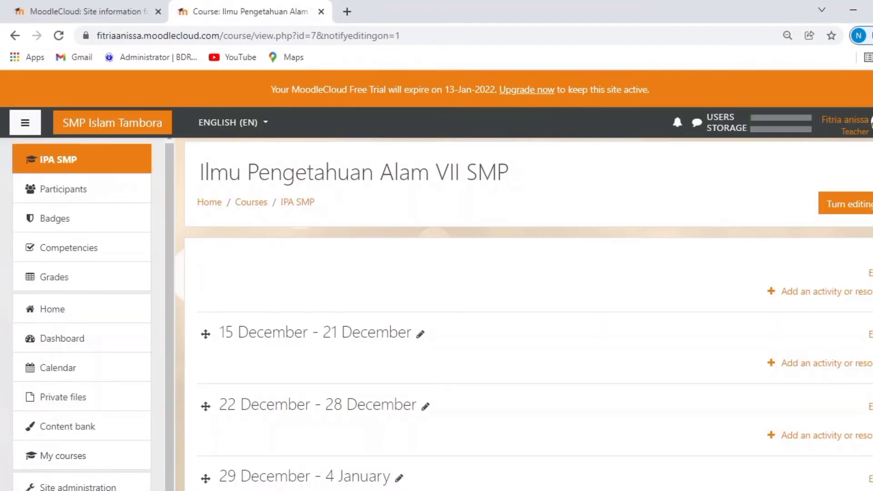
Step: Rename the first two weekly sections to Pertemuan 1 and Pertemuan 2
scroll(527, 319, "down", 3)
scroll(528, 319, "up", 3)
left_click(420, 334)
type("Pertemuan 1")
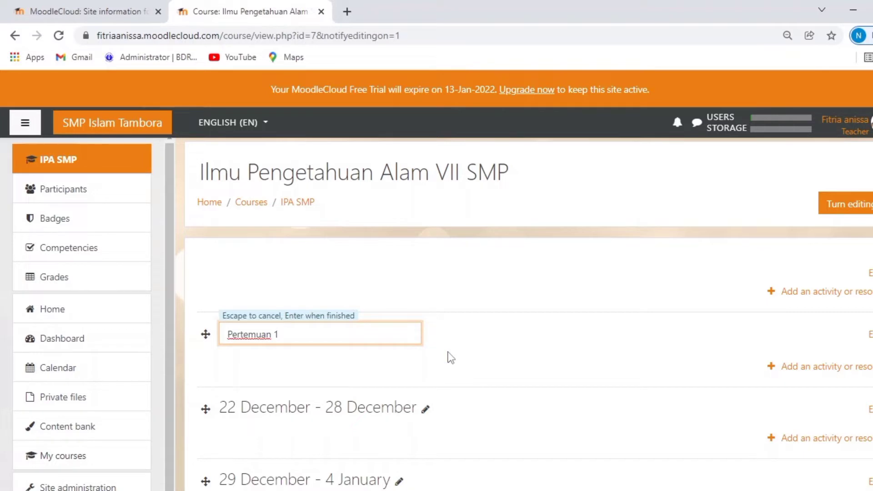
key("Return")
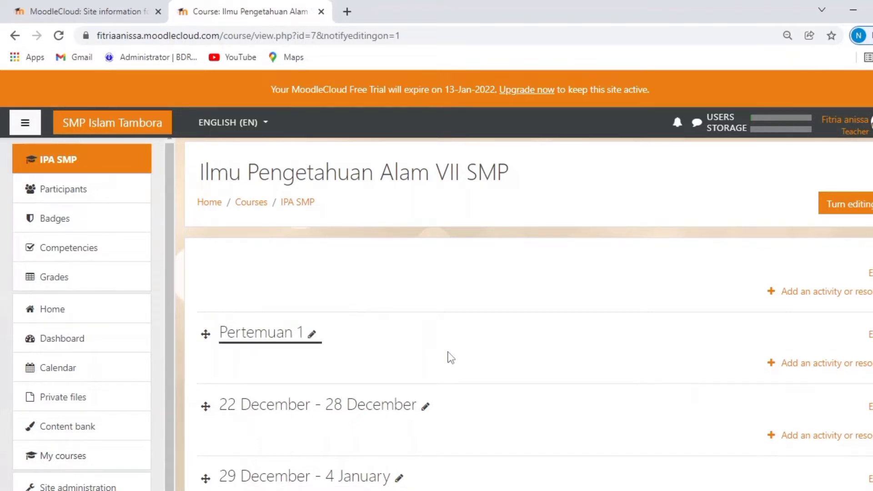
left_click(426, 407)
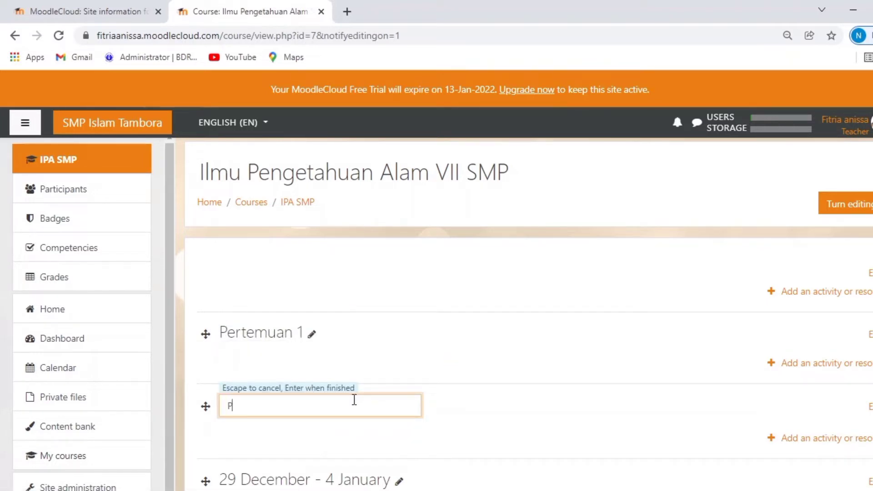
type("Pertemuan 2")
key("Return")
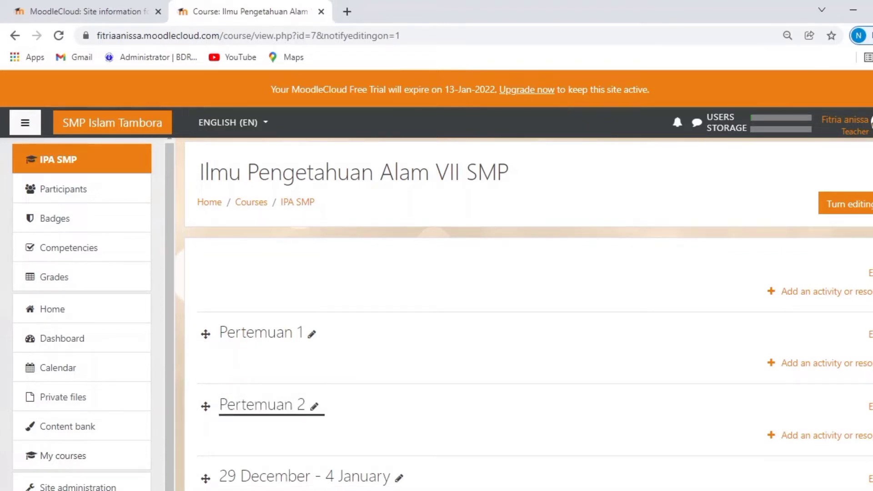
Step: Rename the next three weekly sections to Pertemuan 3, Pertemuan 4 and Pertemuan 5
scroll(418, 318, "down", 4)
left_click(399, 296)
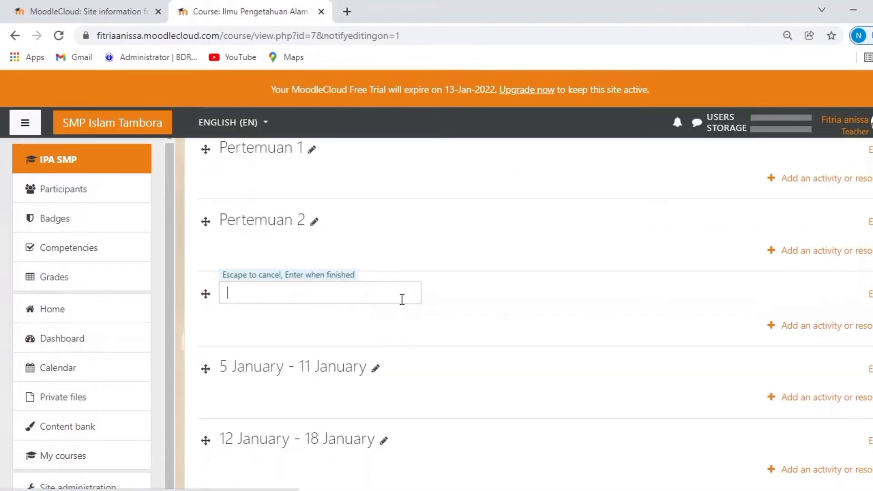
type("Pe")
key("BackSpace")
key("BackSpace")
type("P")
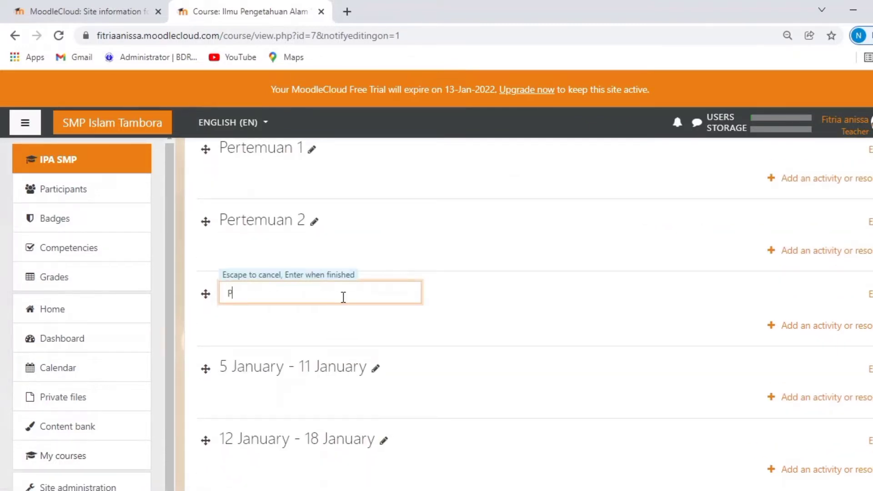
type("ertemuan 3")
key("Return")
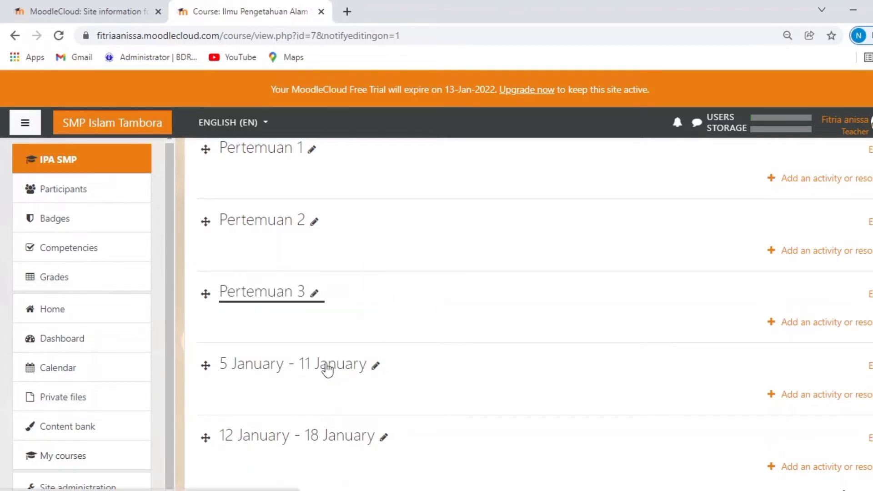
left_click(376, 365)
type("Per")
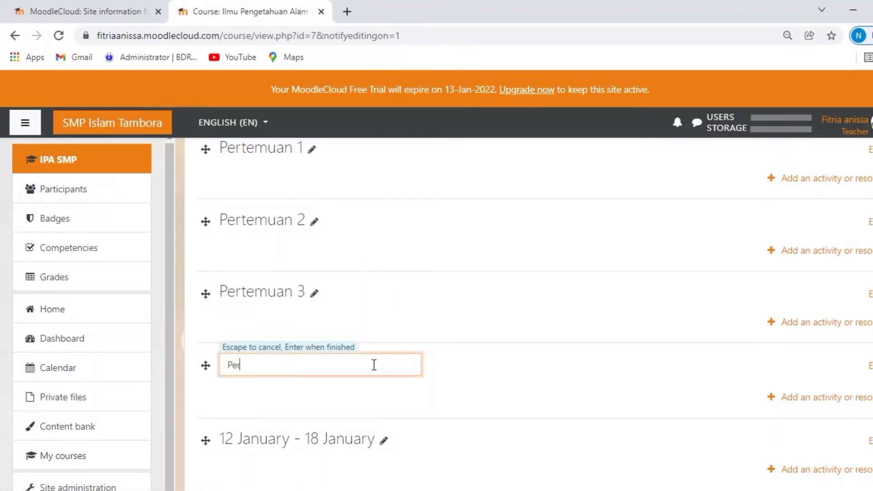
type("temuan 4")
key("Return")
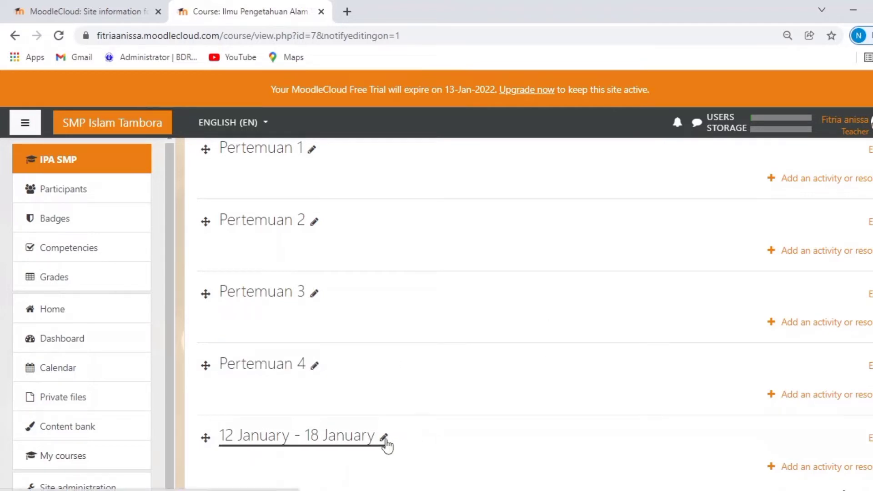
left_click(385, 440)
type("Pertemuan 5")
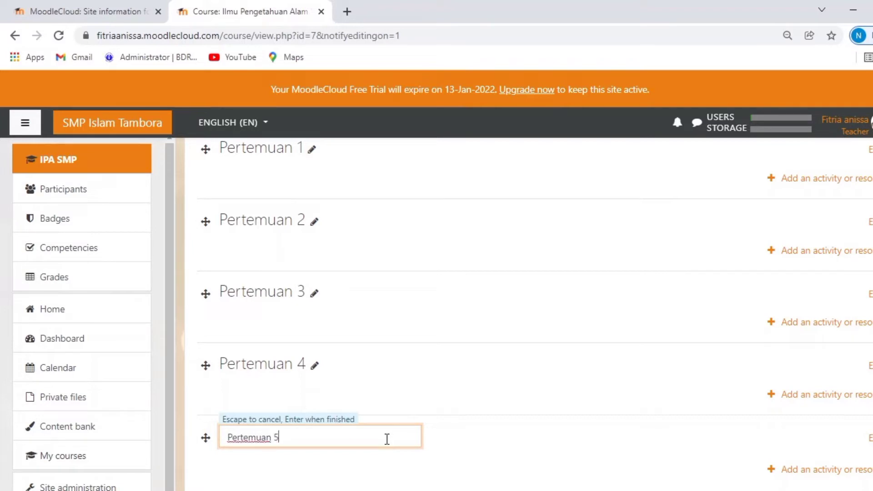
key("Return")
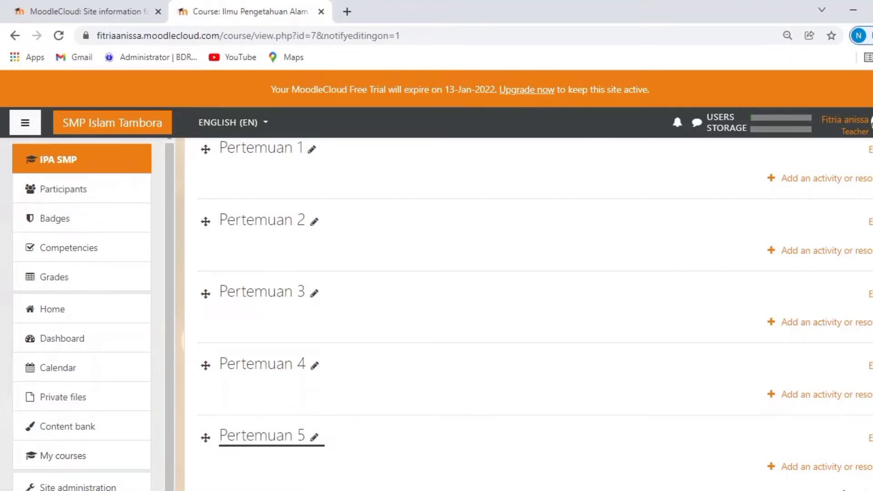
scroll(747, 344, "up", 4)
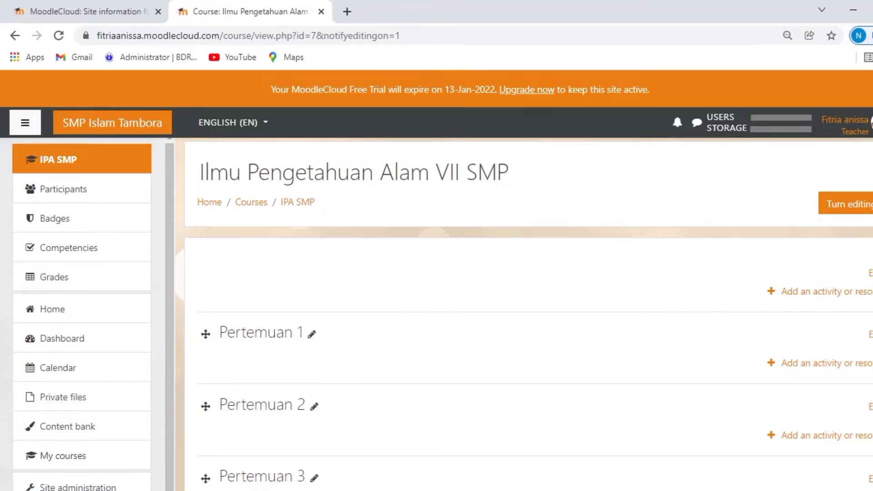
Step: Pick Forum from the Activities list of the top section's activity chooser
left_click(849, 296)
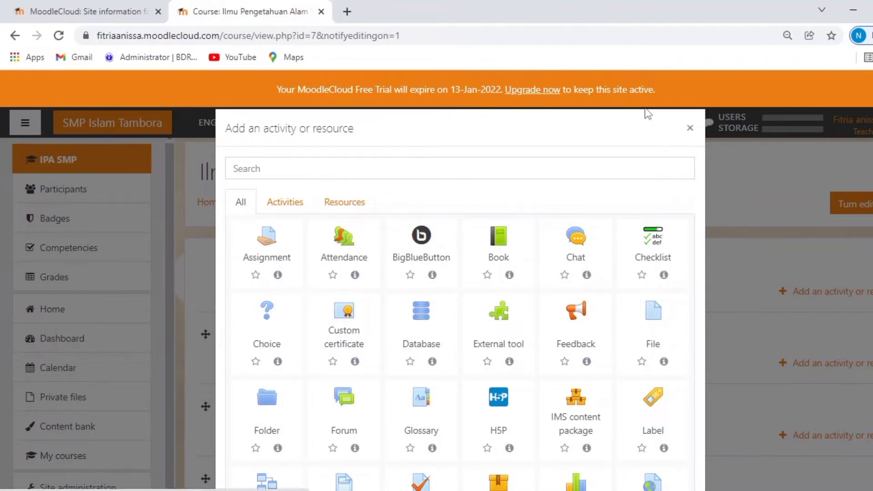
left_click(689, 130)
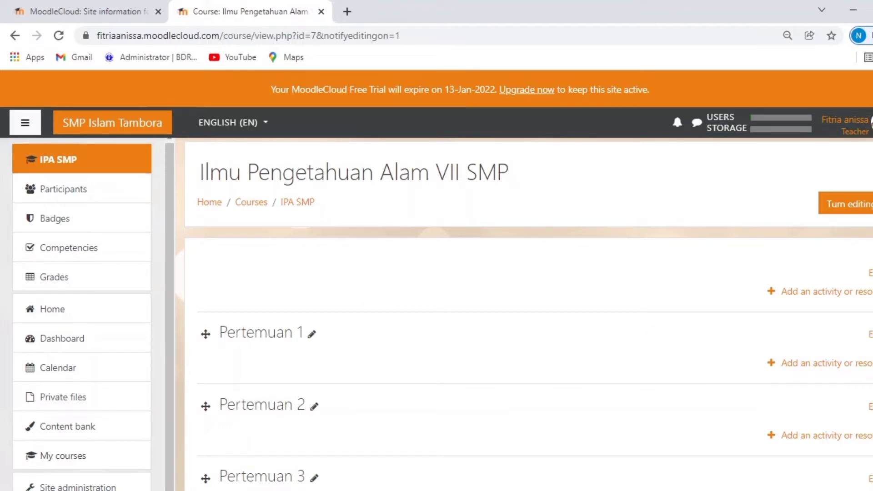
left_click(866, 293)
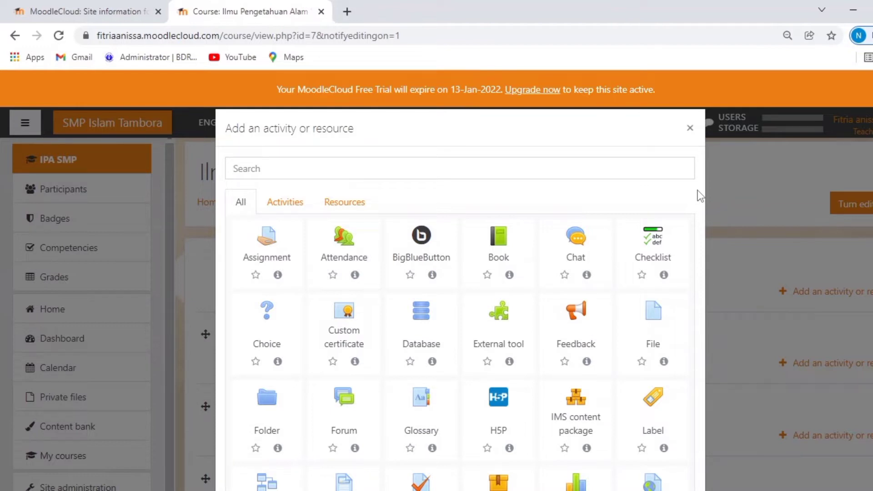
scroll(819, 300, "down", 2)
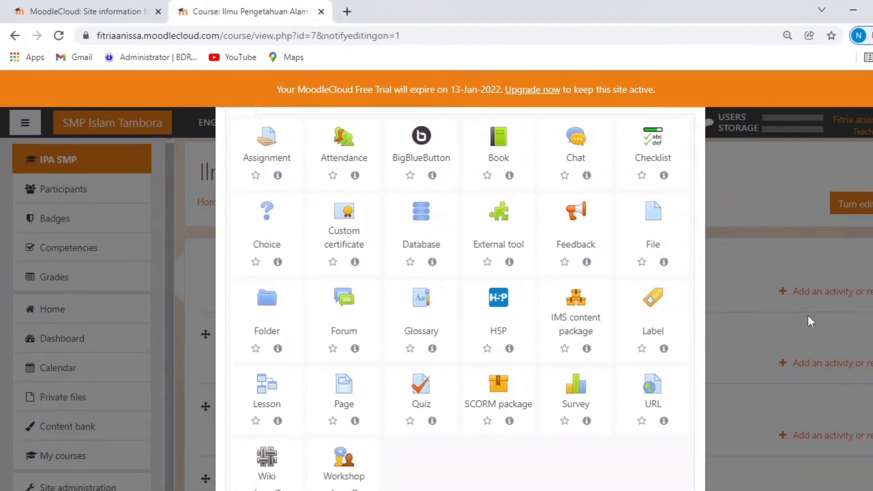
left_click(354, 313)
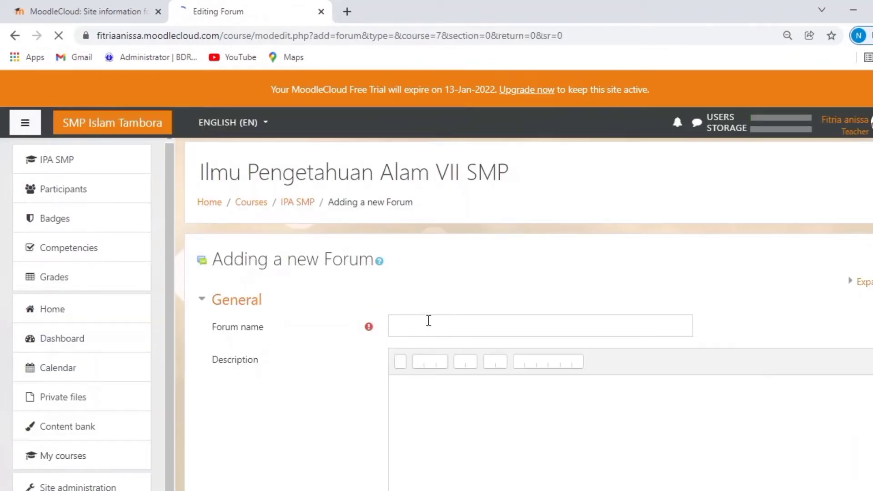
left_click(15, 37)
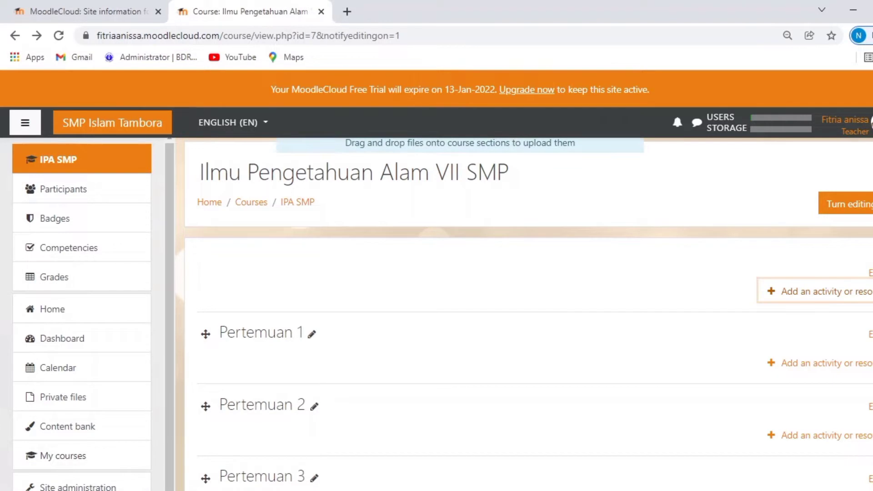
left_click(818, 292)
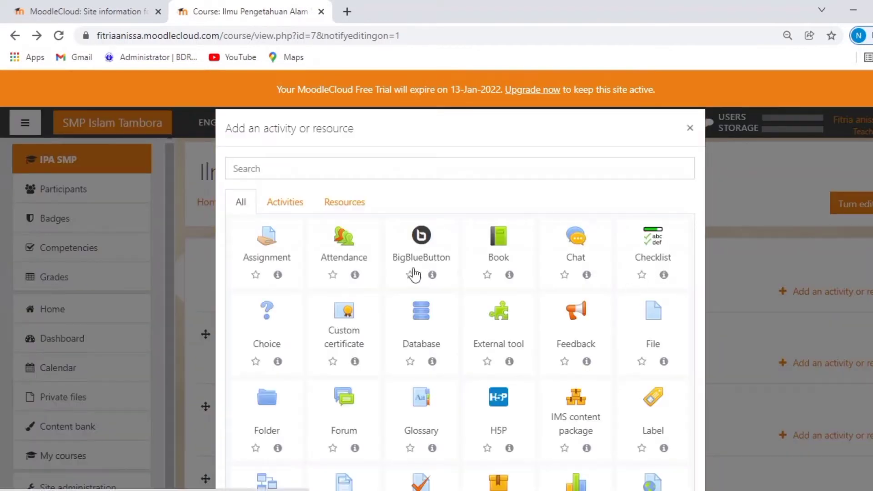
left_click(294, 209)
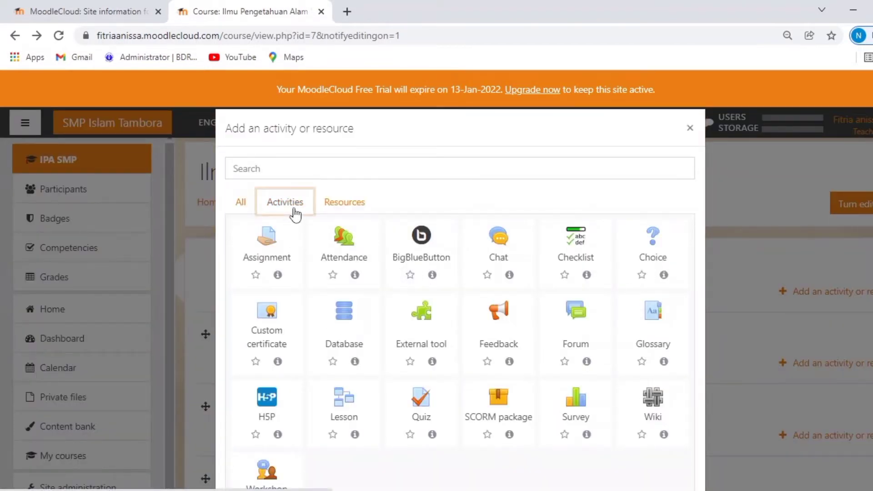
left_click(579, 326)
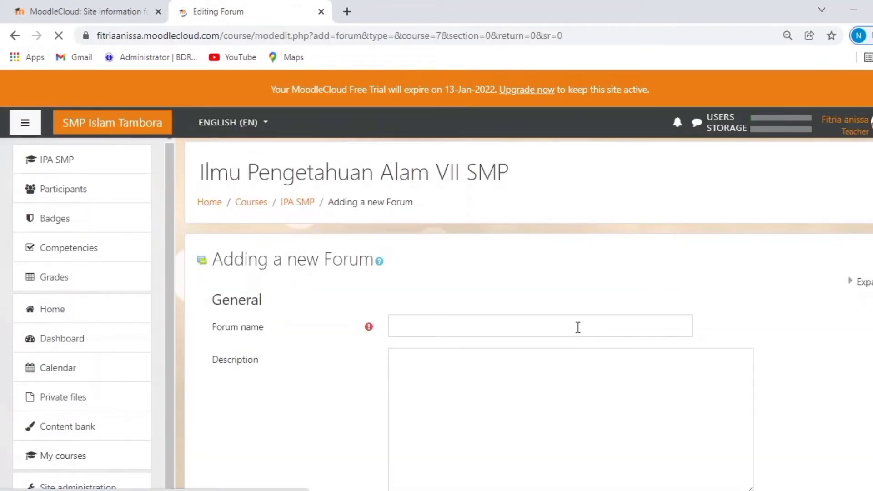
Step: Name the new forum 'Announcements'
left_click(582, 327)
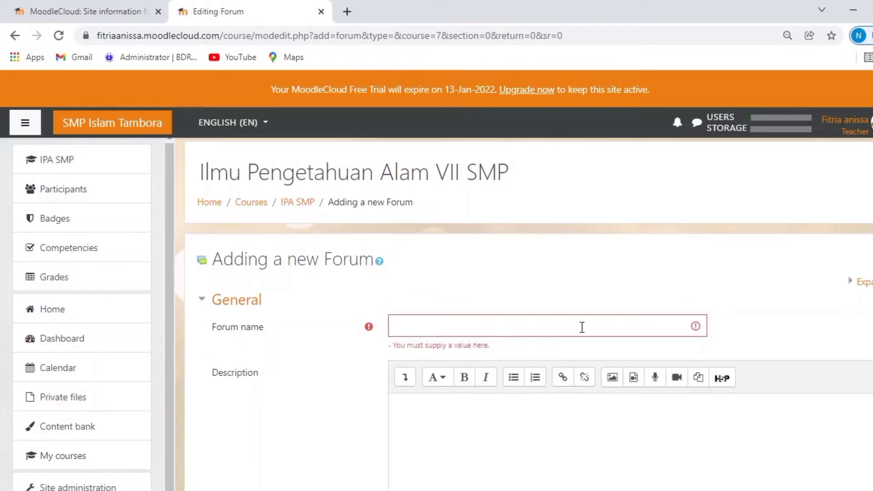
left_click(468, 329)
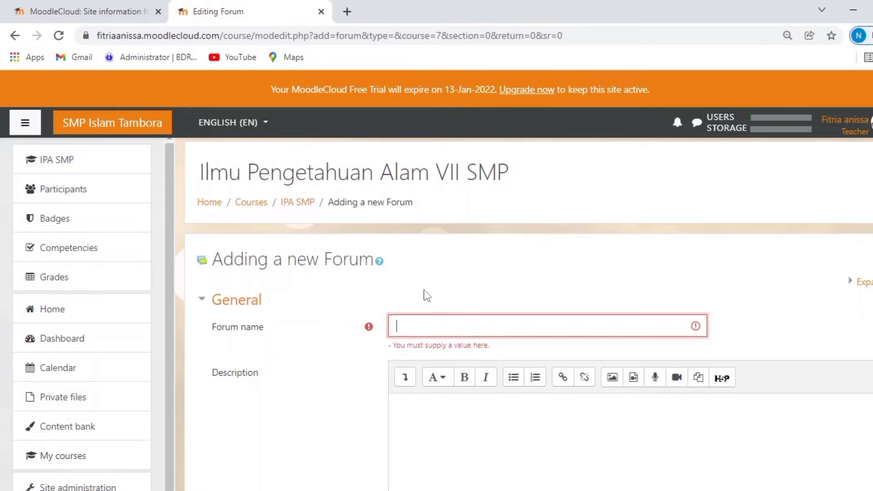
left_click(324, 255)
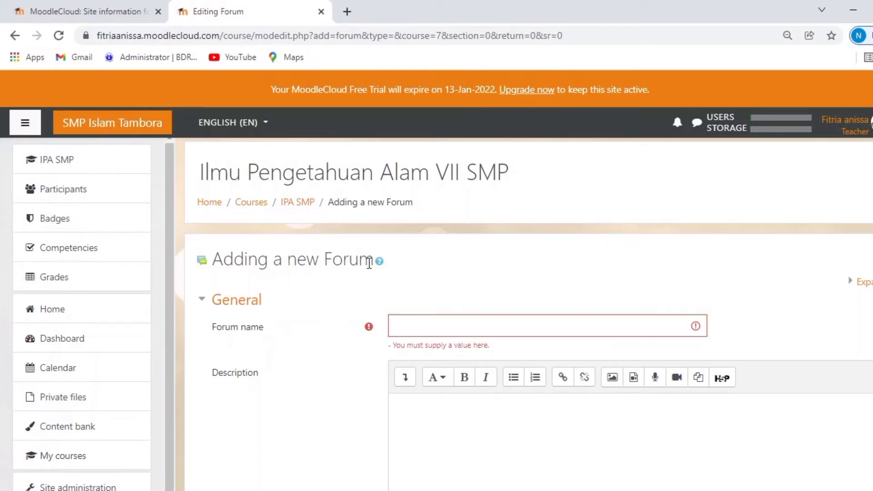
left_click(555, 325)
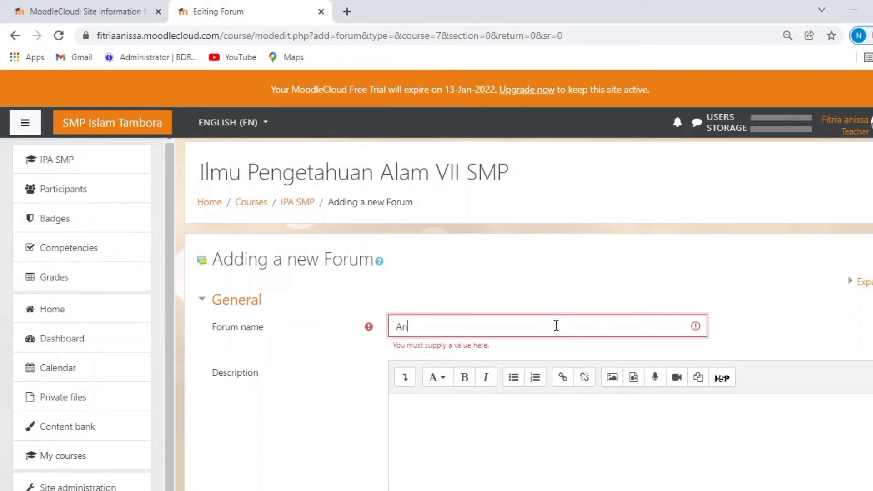
type("Announcements")
Step: Give the forum the description 'Jangan Lupa untuk absen' and display it on the course page
left_click(545, 449)
scroll(818, 350, "down", 12)
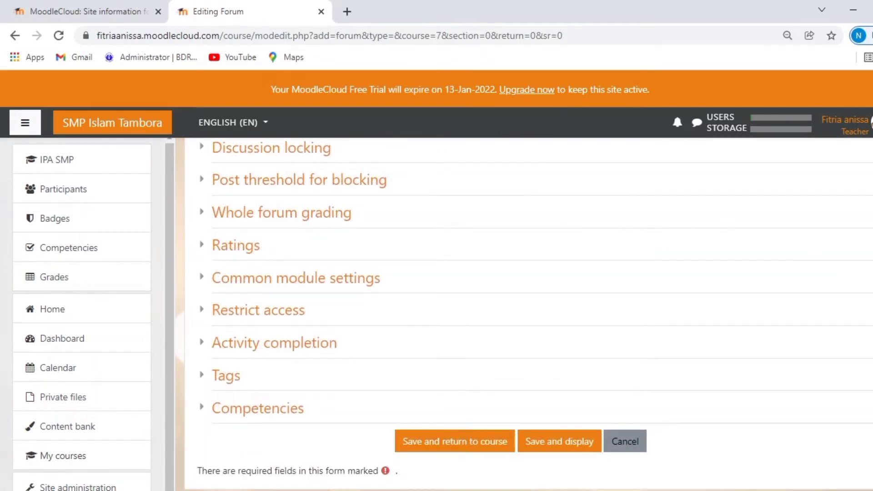
scroll(622, 311, "up", 12)
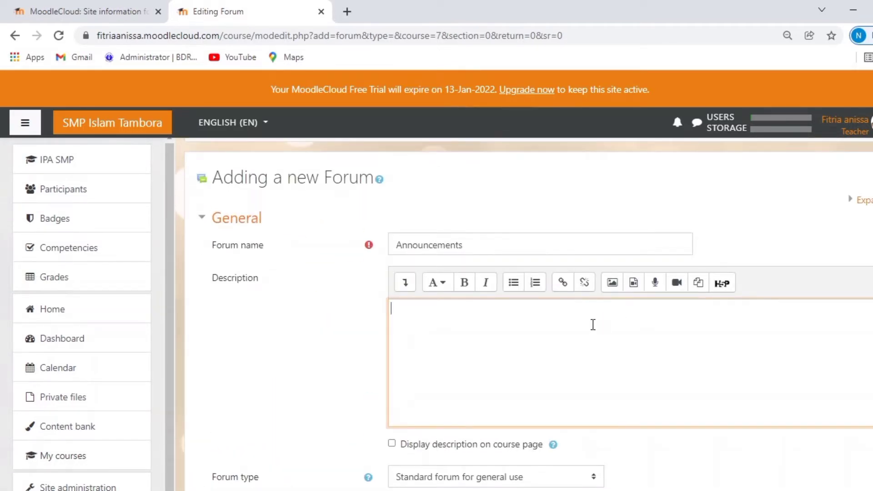
scroll(593, 325, "down", 12)
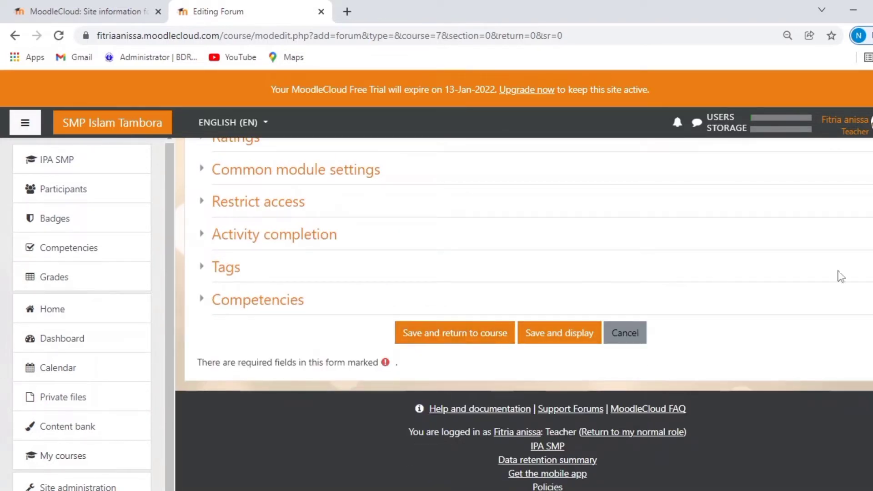
scroll(837, 275, "up", 12)
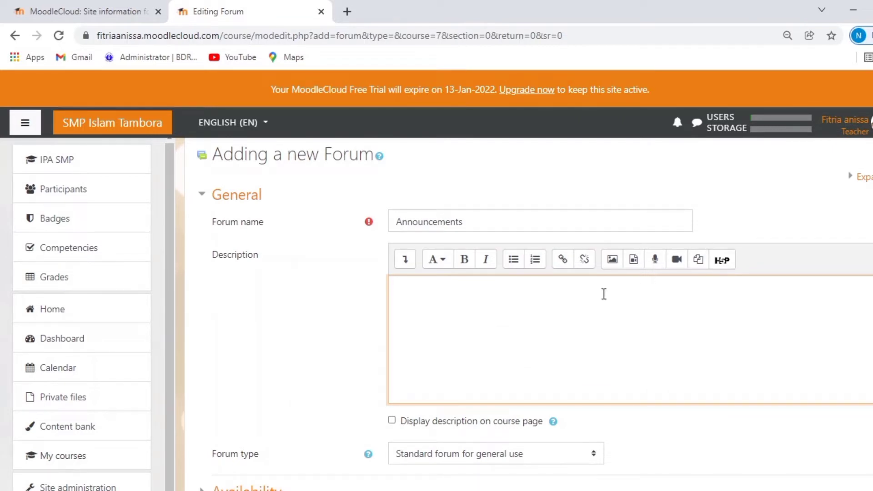
type("ngan l")
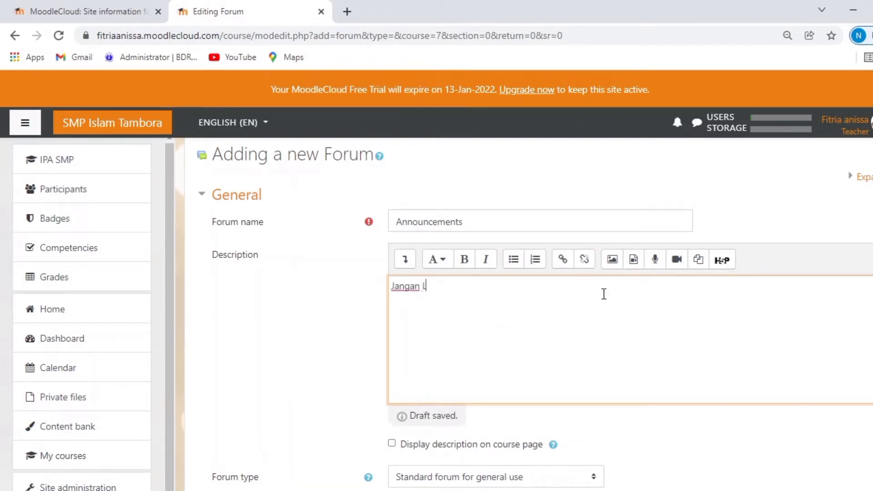
type("upa untuk absen")
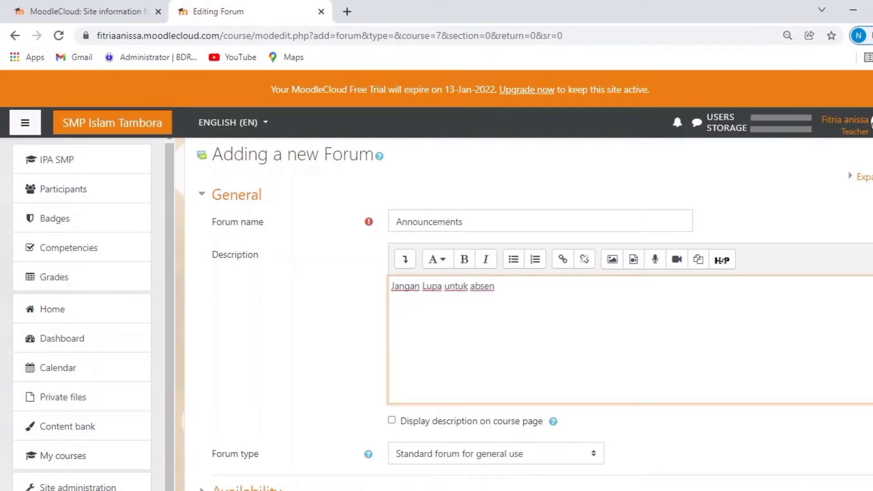
scroll(545, 335, "down", 1)
left_click(392, 365)
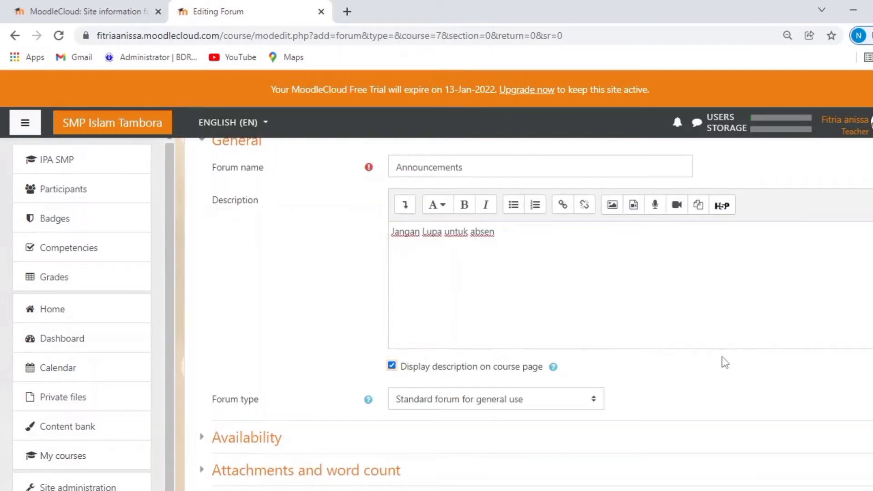
scroll(725, 362, "down", 4)
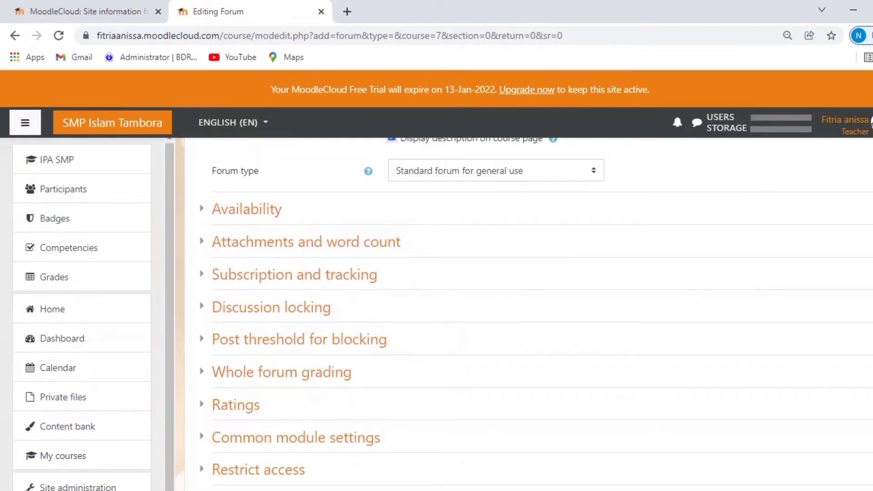
scroll(524, 314, "down", 5)
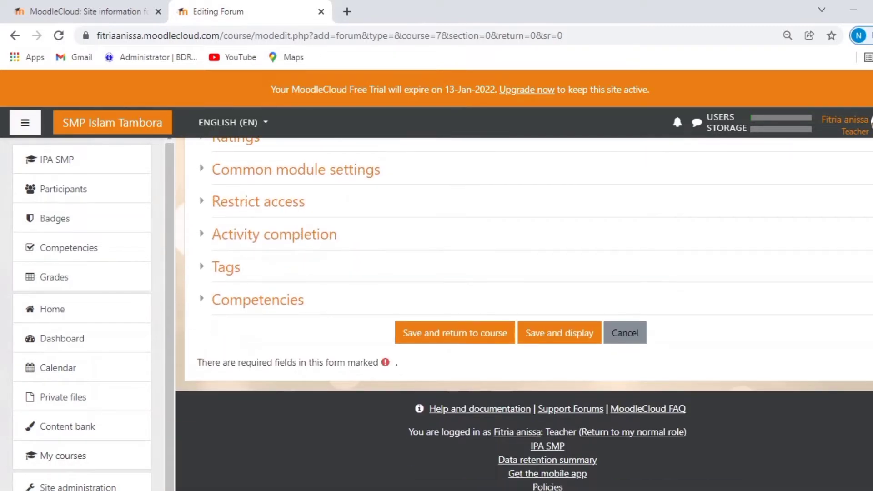
Step: Save the Announcements forum to the course, then add an activity under Pertemuan 1
left_click(469, 337)
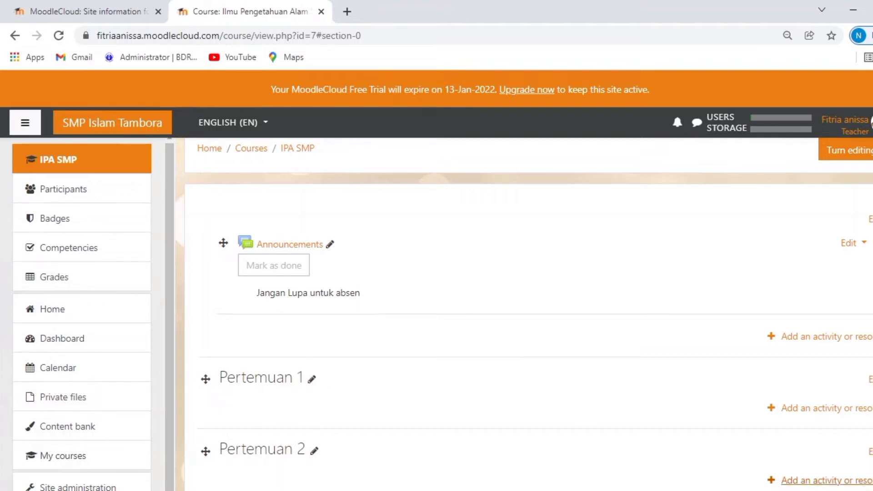
left_click(862, 412)
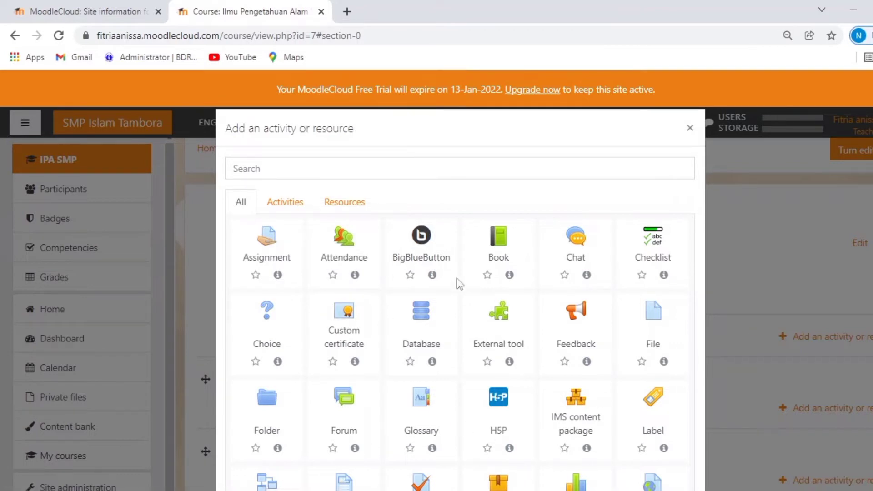
Step: Add an Attendance activity named 'Absen Online pertemuan 1'
left_click(348, 248)
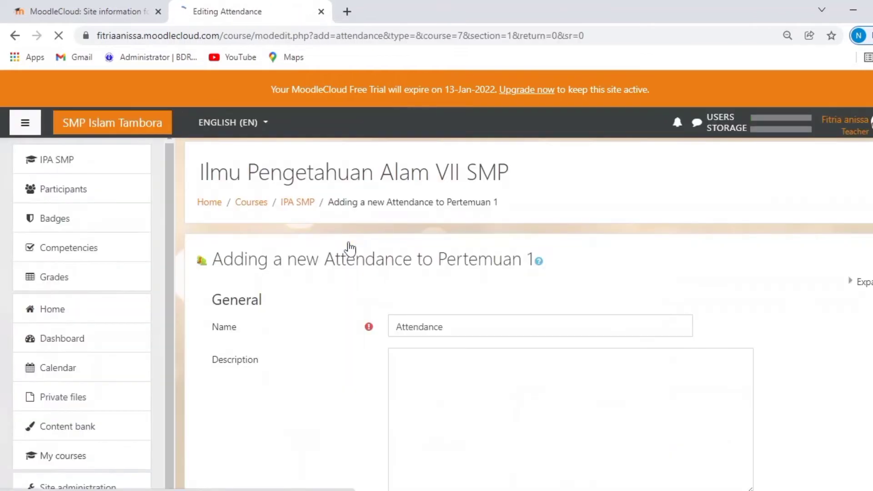
left_click(481, 323)
key("BackSpace")
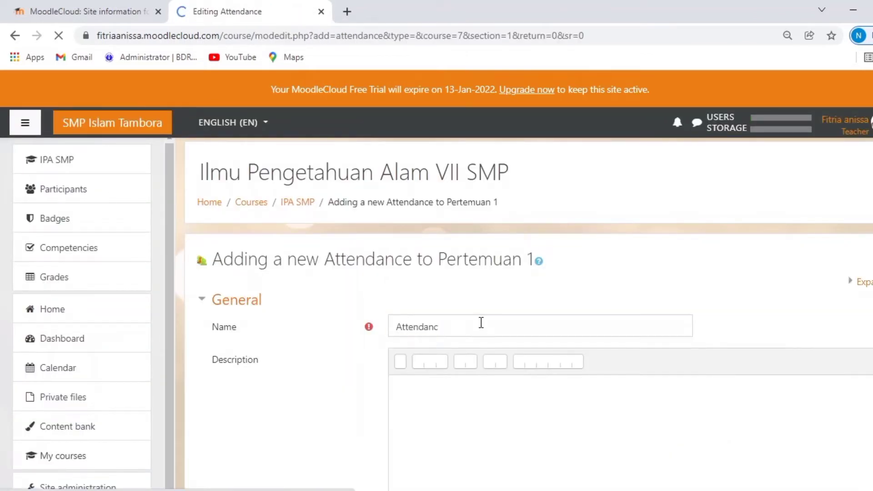
key("BackSpace")
key("BackSpace")
key("BackSpace")
key("BackSpace")
key("BackSpace")
key("BackSpace")
key("BackSpace")
key("BackSpace")
key("BackSpace")
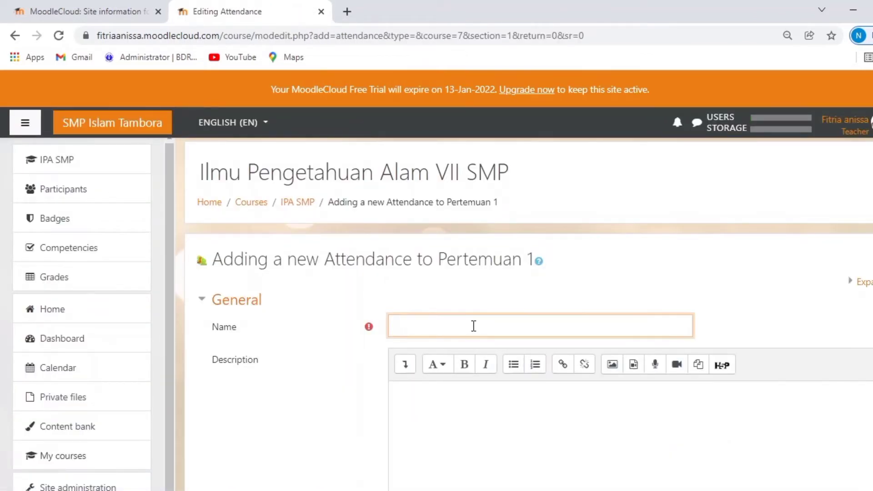
type("Absen Online pertemuan 1")
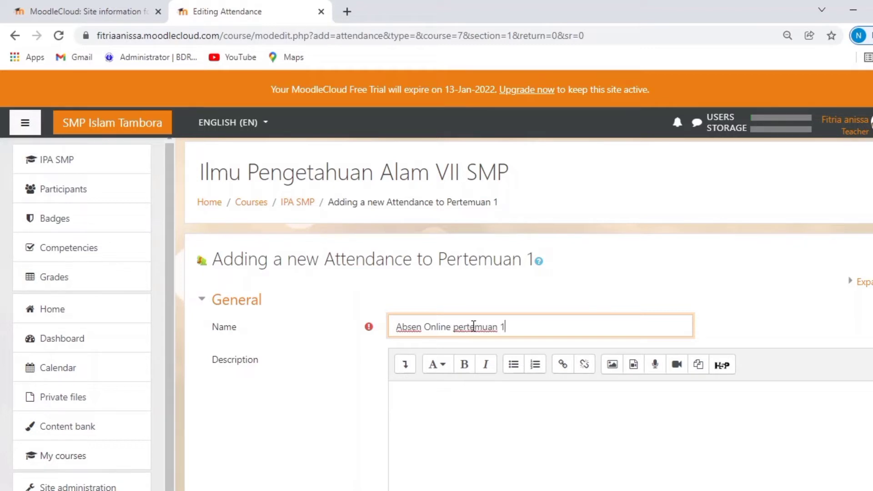
Step: Describe it as 'Silahkan Ceklis absensinya', show it on the course page, and save
left_click(460, 407)
type("S")
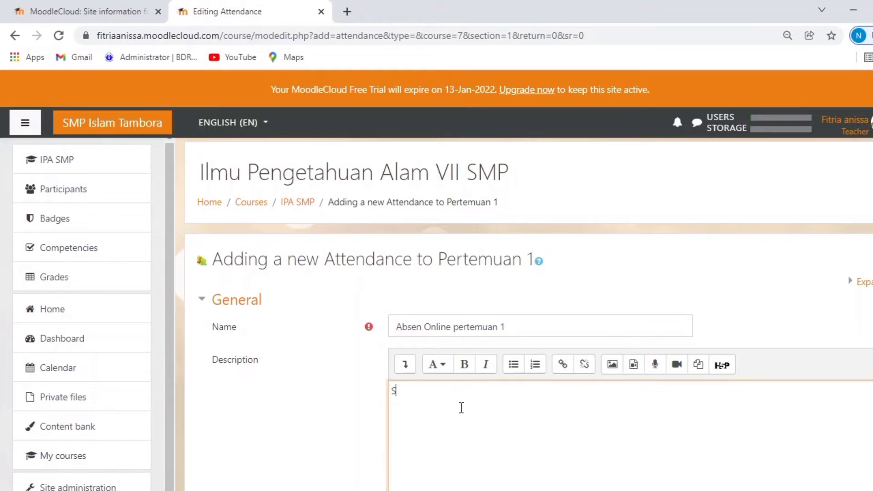
type("ilahkan C")
key("BackSpace")
type("Ceklis")
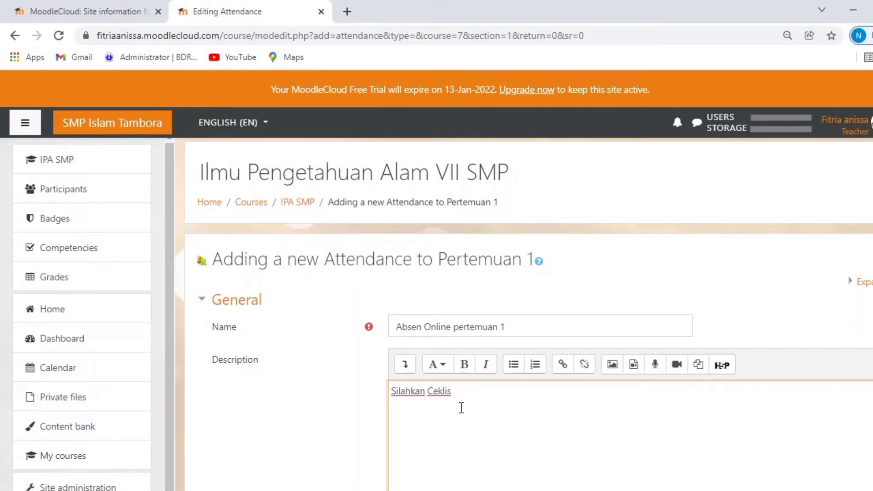
type(" absennsinya")
scroll(461, 408, "down", 5)
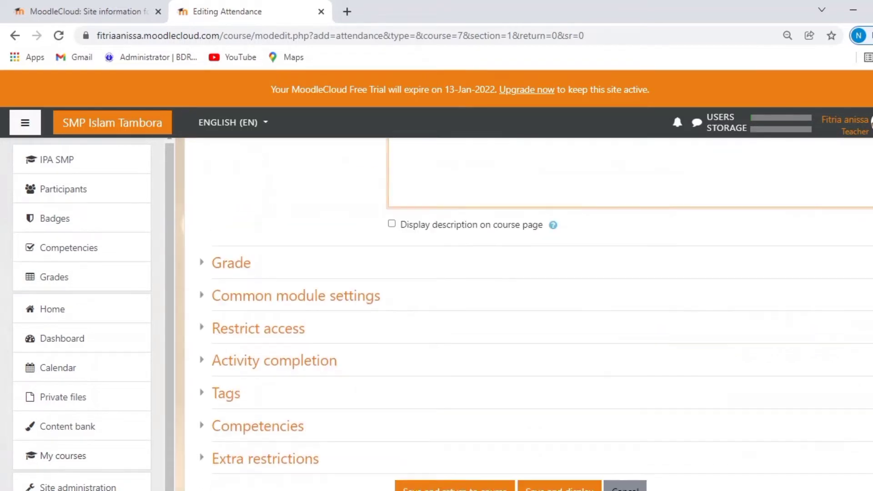
left_click(392, 228)
scroll(522, 314, "down", 2)
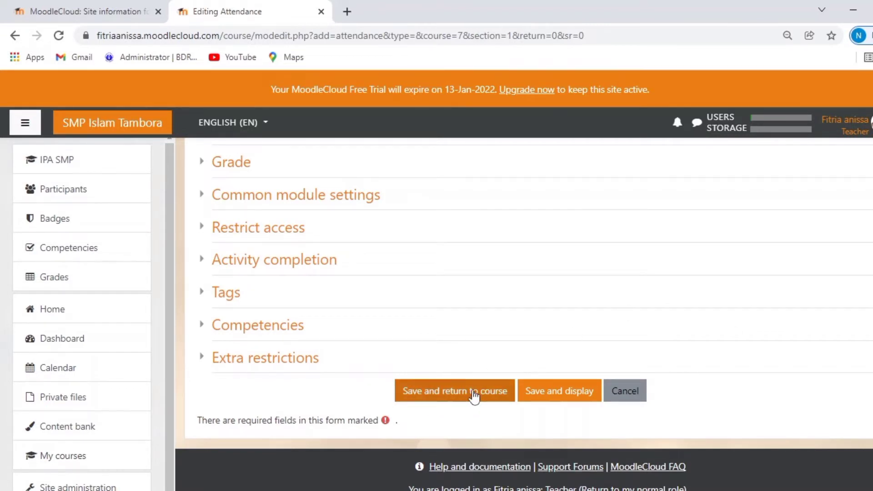
left_click(444, 392)
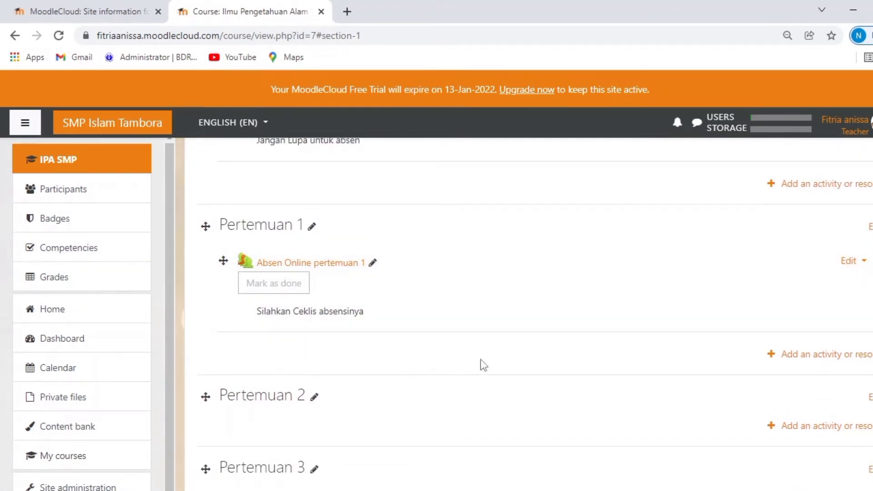
Step: Choose Assignment from the activity chooser under Pertemuan 1
left_click(817, 358)
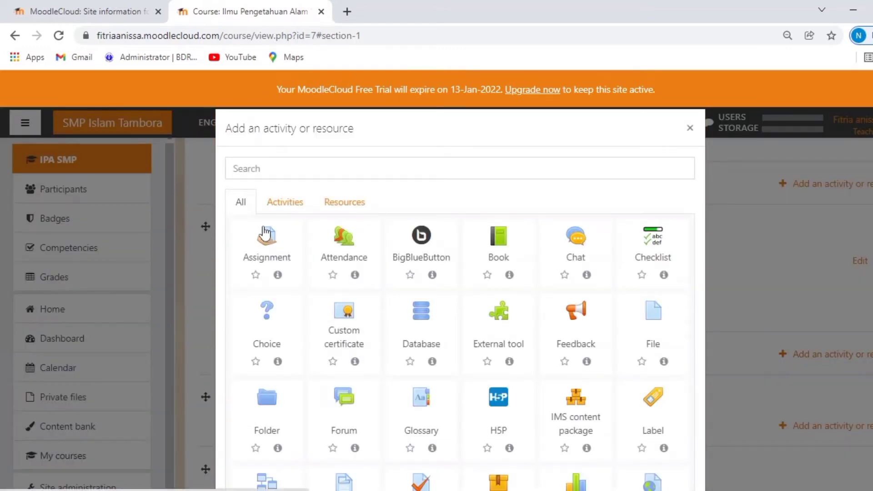
left_click(266, 250)
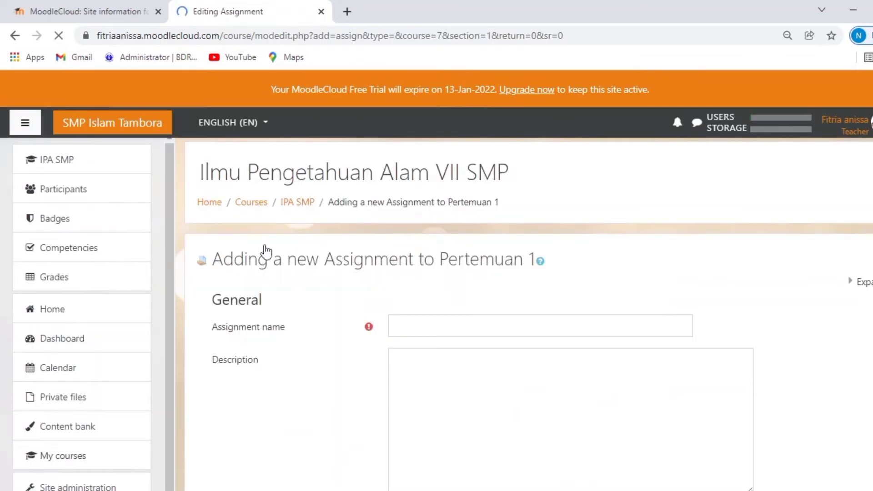
Step: Enter 'Tugas Pengamatan dan membuat rangkuman' as the assignment name
left_click(433, 325)
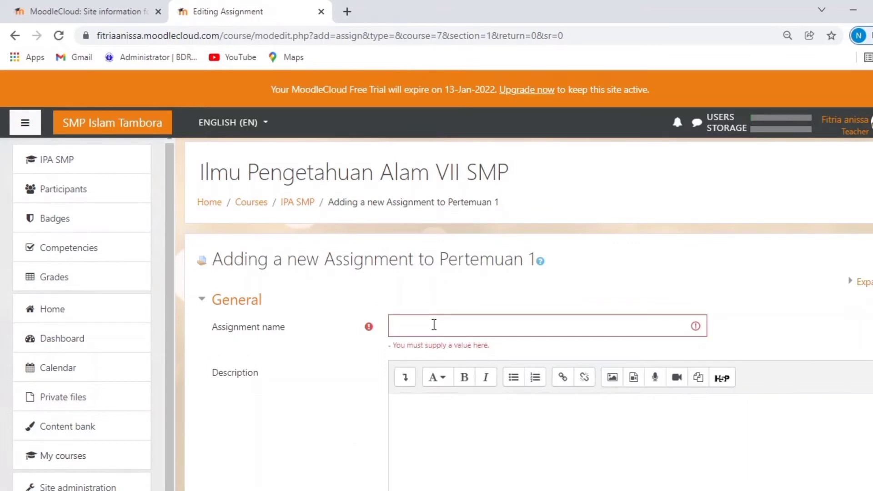
scroll(433, 325, "down", 5)
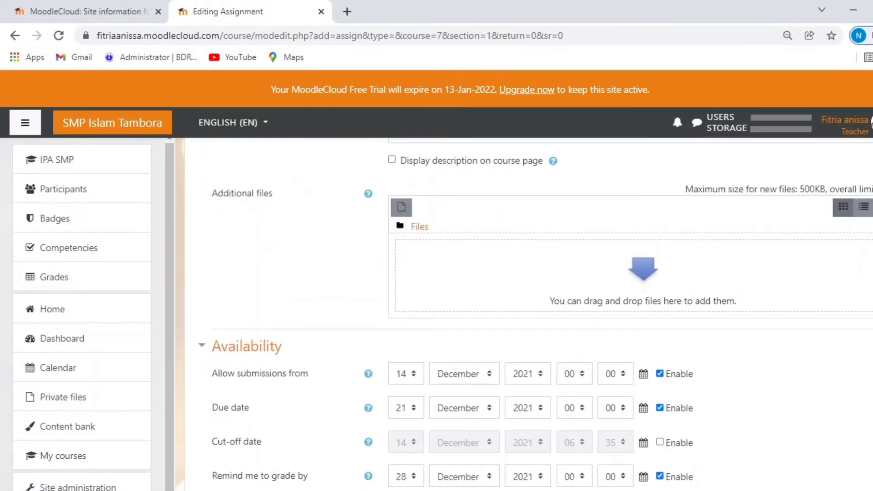
scroll(432, 329, "up", 5)
left_click(570, 327)
type("T")
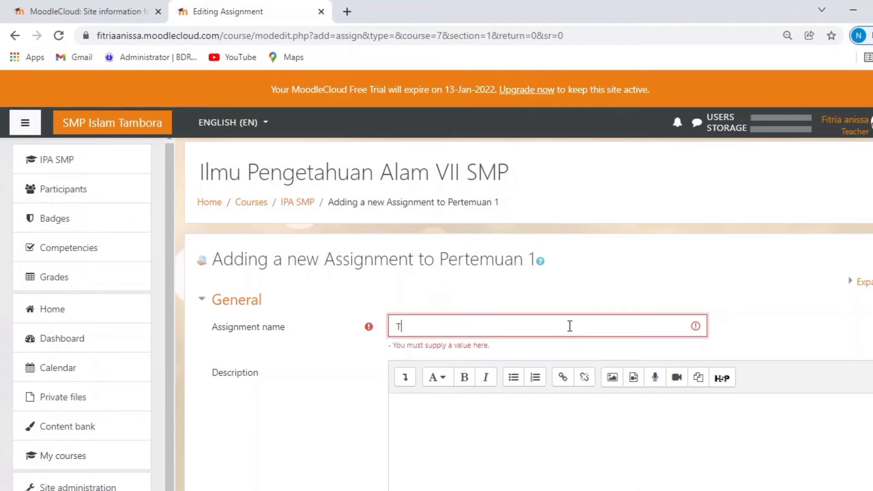
type("ugas Pengamatan dan ")
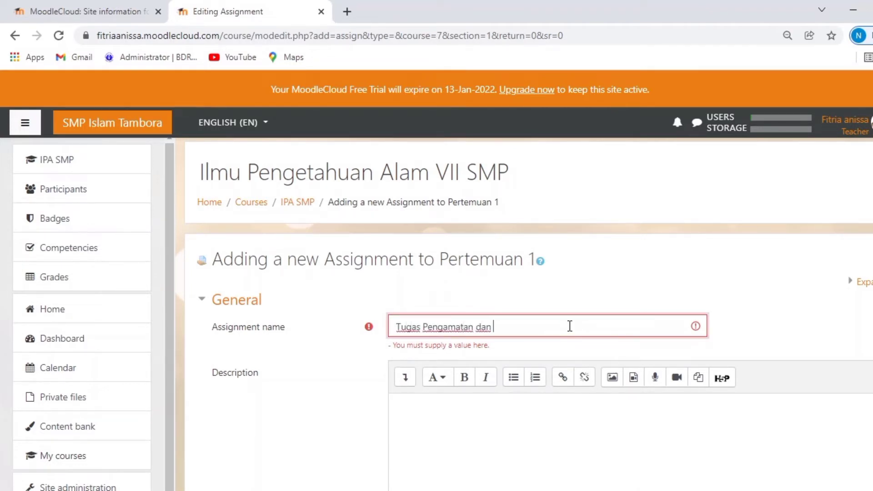
type("membuat rangkuman")
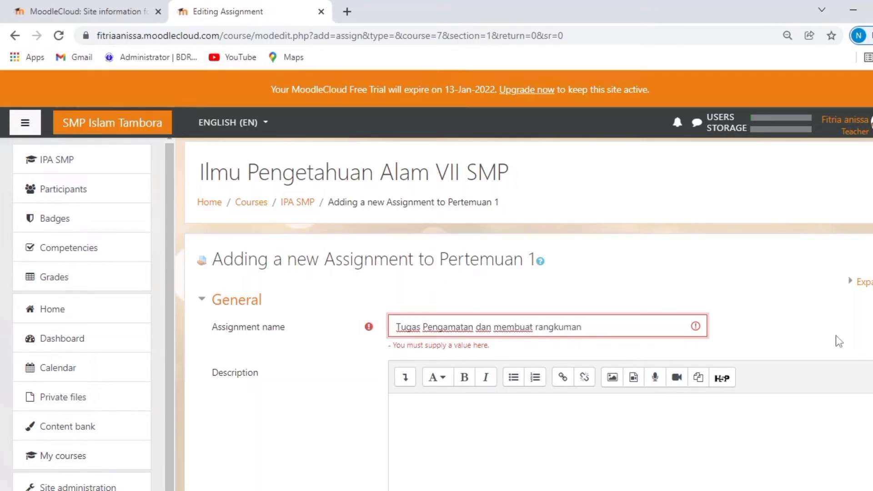
scroll(835, 335, "down", 4)
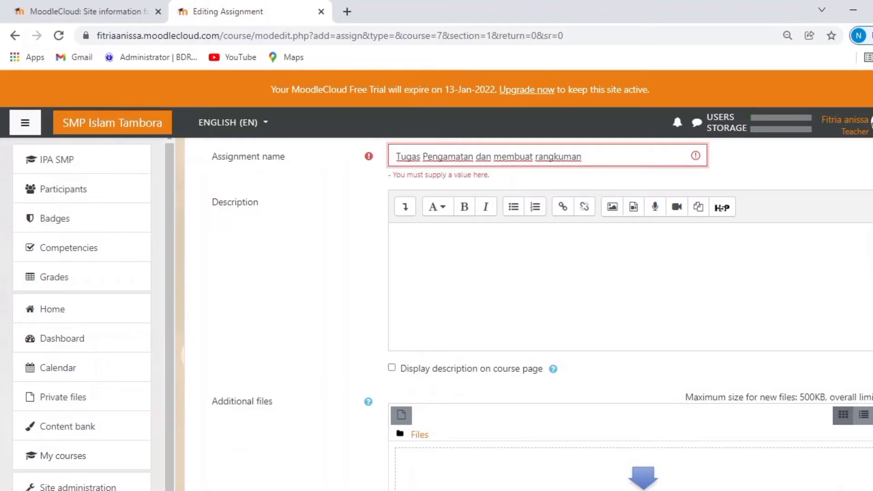
Step: Write the description: observe using a ruler, summarise the lesson, submit as PDF; show on course page
left_click(577, 262)
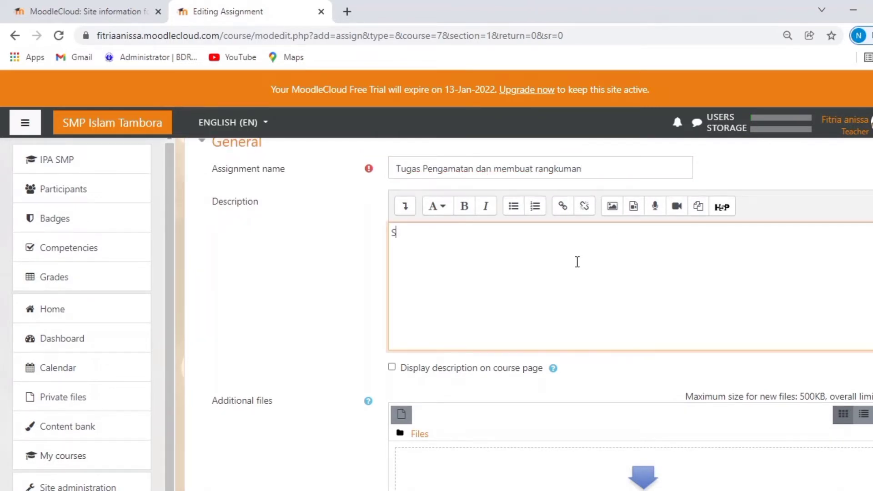
type("Silahkan kalian mela")
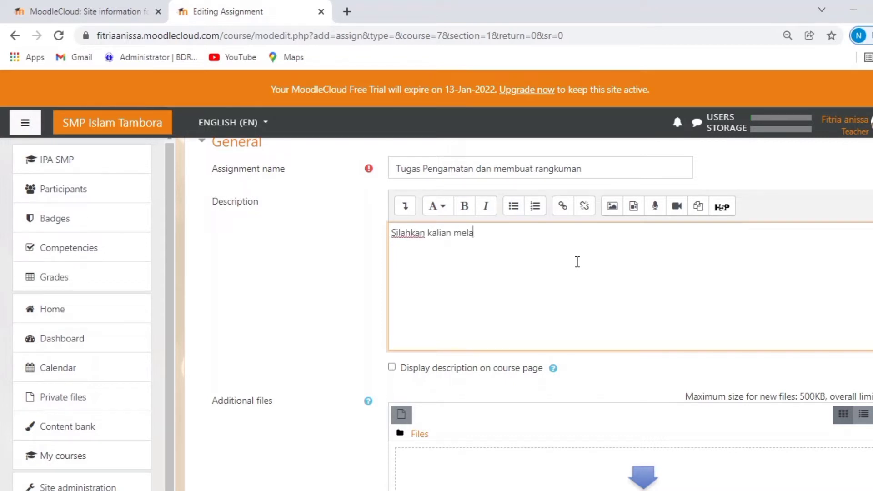
type("kukan sebuah prak")
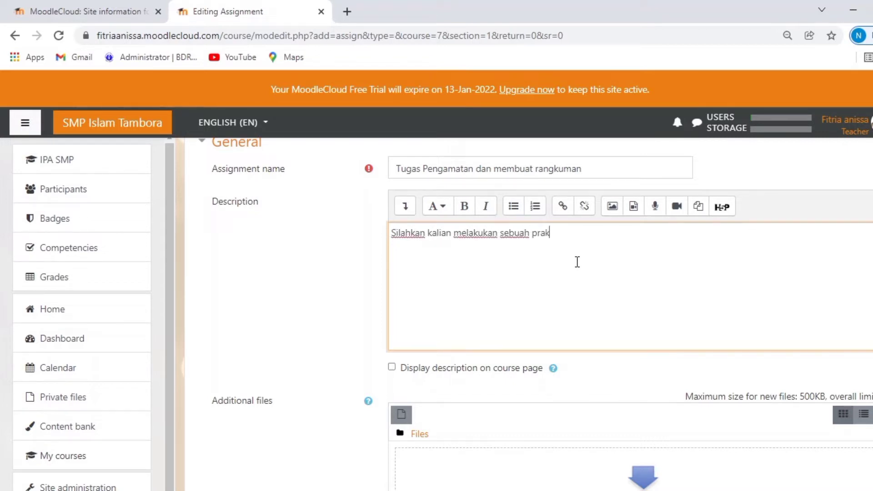
type("tik pengamatan")
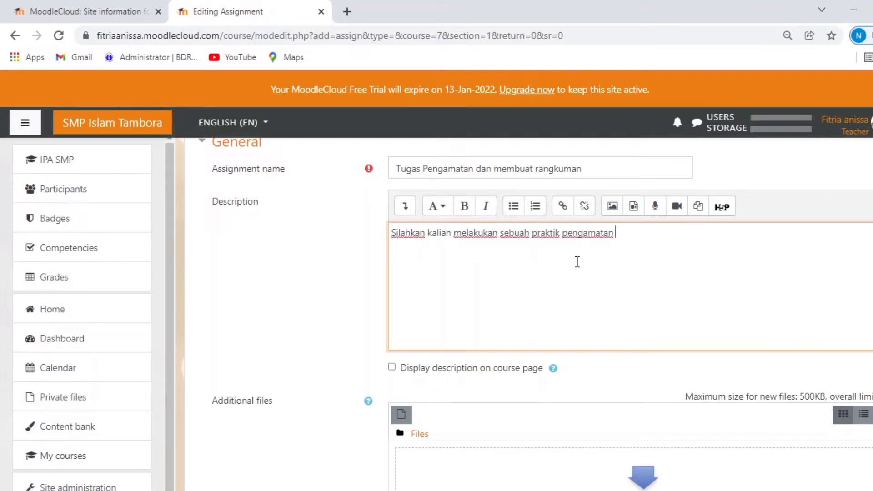
type(" sederhana disekit")
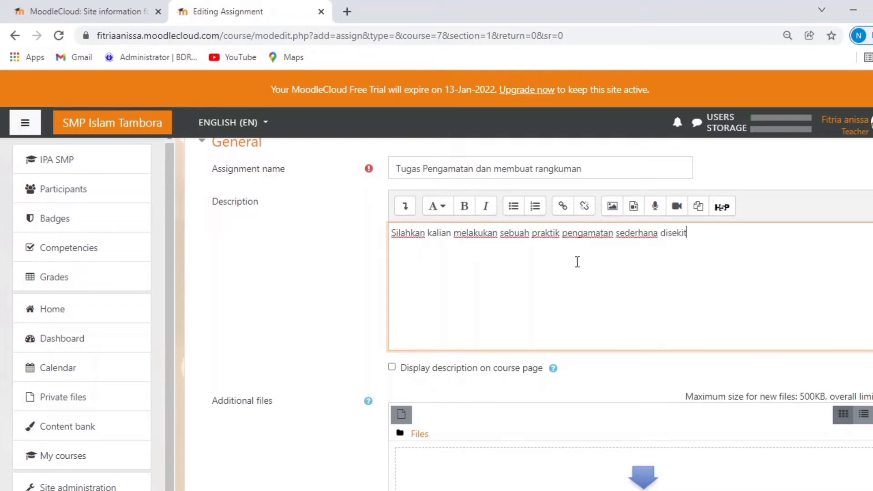
type("ar kalian menggu")
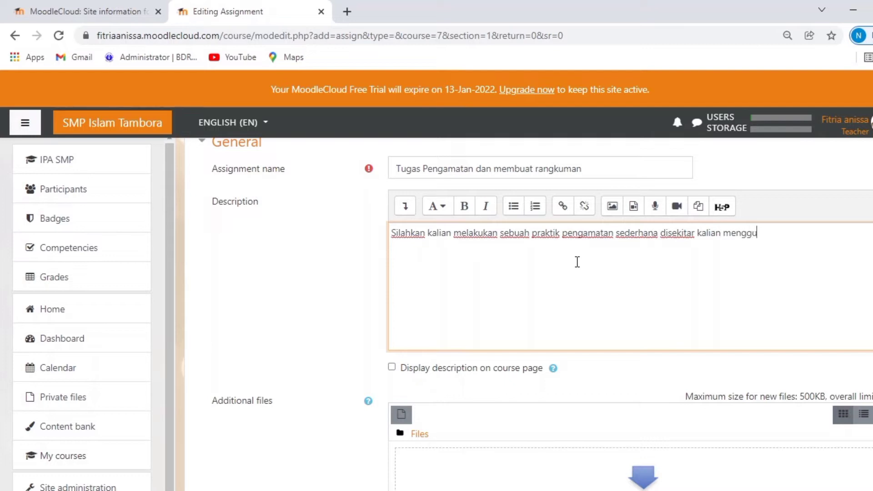
type("nakan stan")
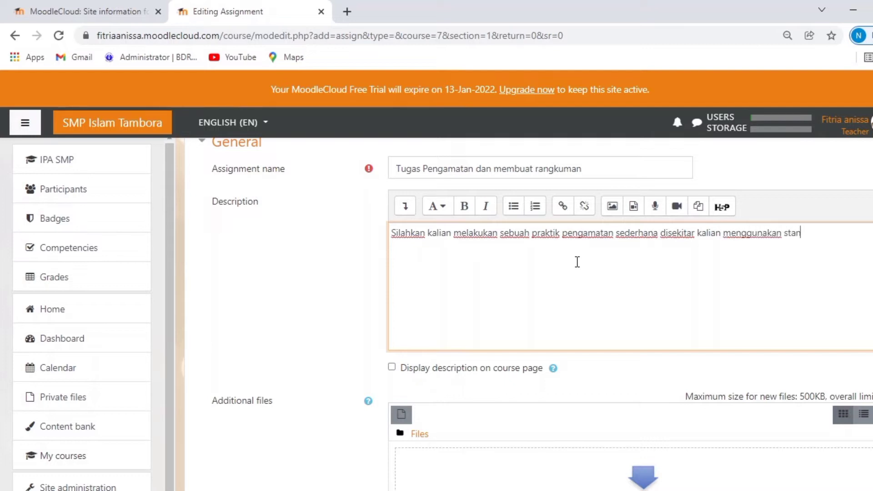
key("BackSpace")
key("BackSpace")
key("BackSpace")
key("BackSpace")
key("BackSpace")
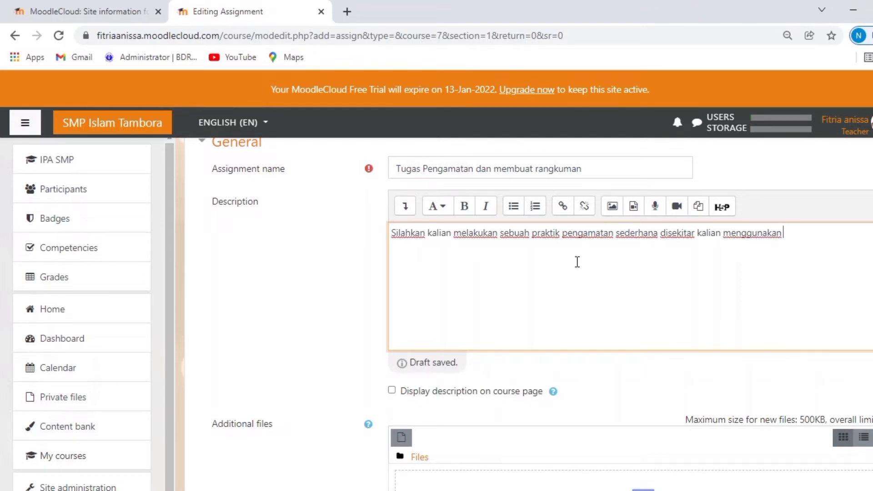
type("penga")
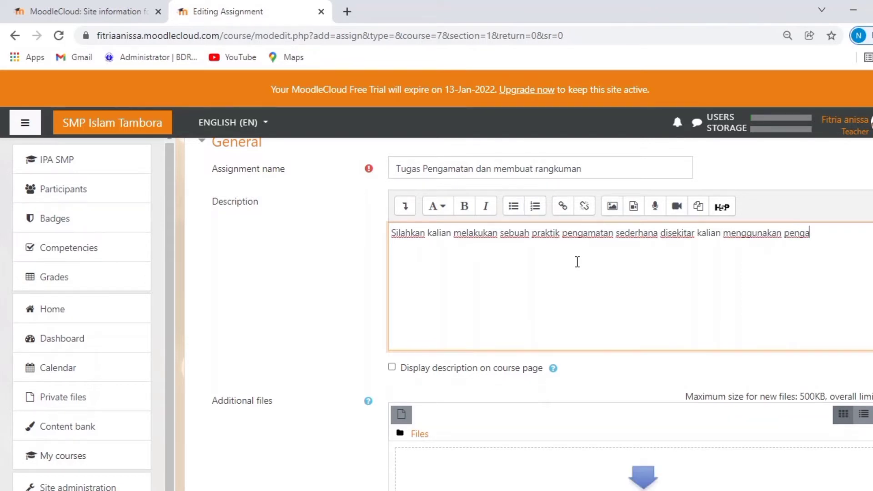
key("BackSpace")
key("BackSpace")
key("BackSpace")
key("BackSpace")
key("BackSpace")
type("alat ikut penggaris")
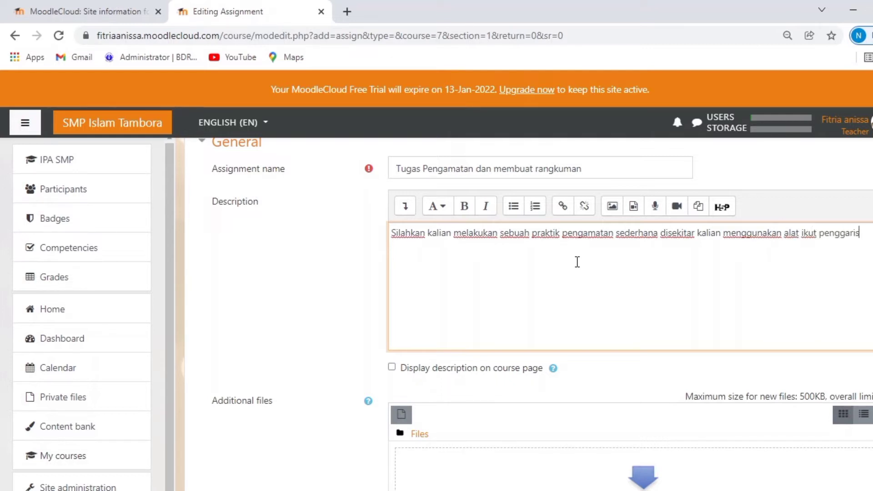
type(" kemudian setelah itu ")
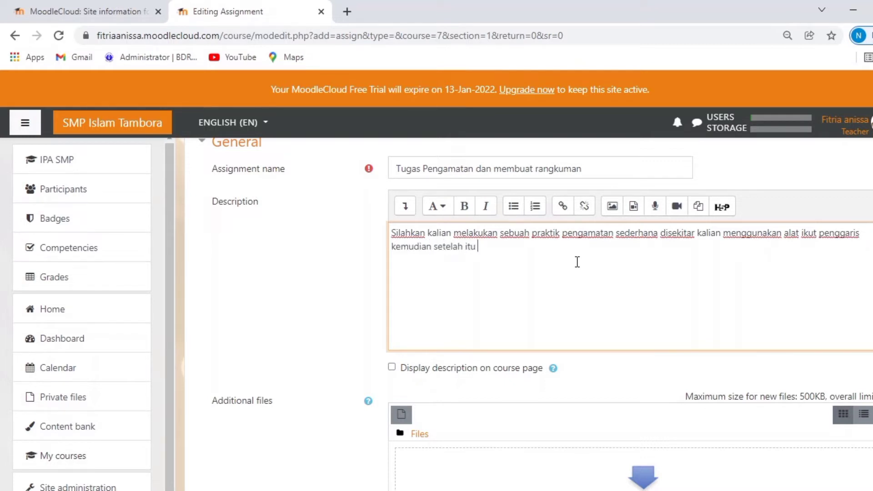
type(" rangkum mater")
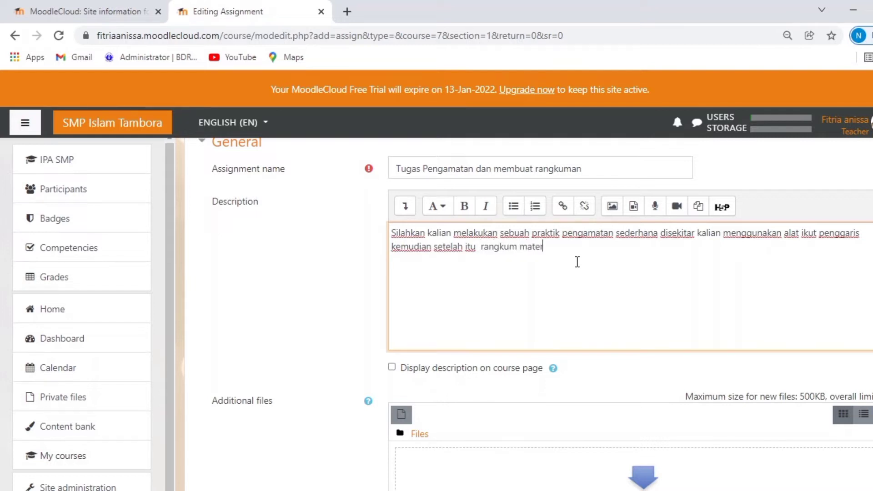
type("i pembeajaran")
key("BackSpace")
key("BackSpace")
key("BackSpace")
key("BackSpace")
key("BackSpace")
key("BackSpace")
type("lajaran yang s")
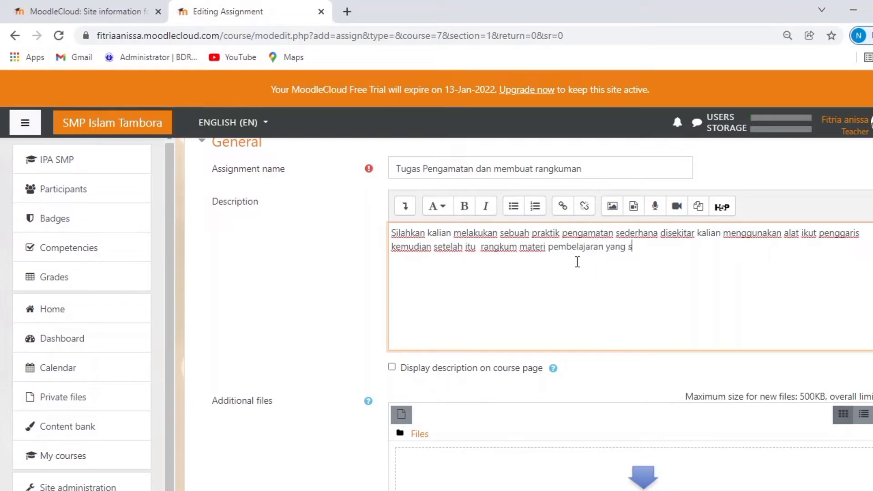
type("udah diberikan.")
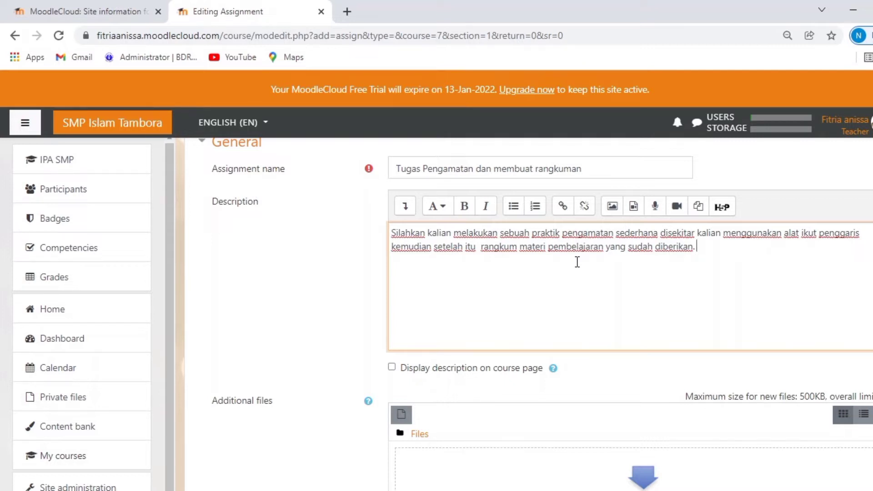
type("Lalu setelah selesa")
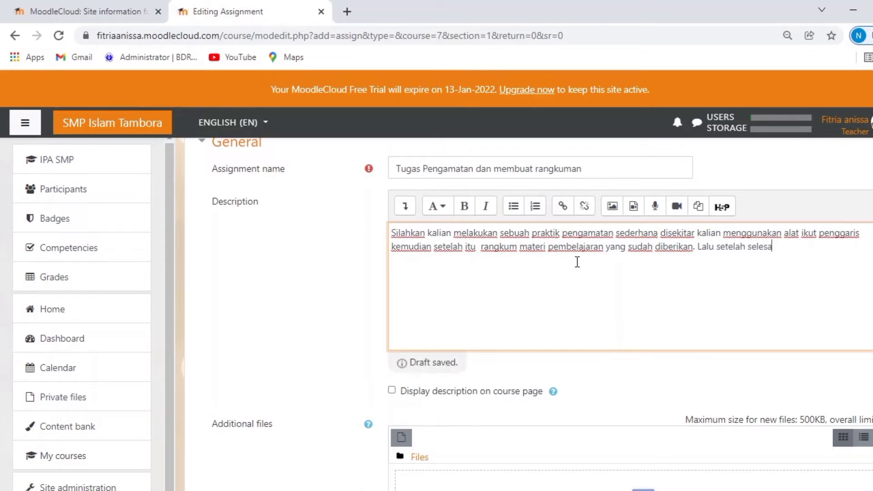
type("i buat rangku")
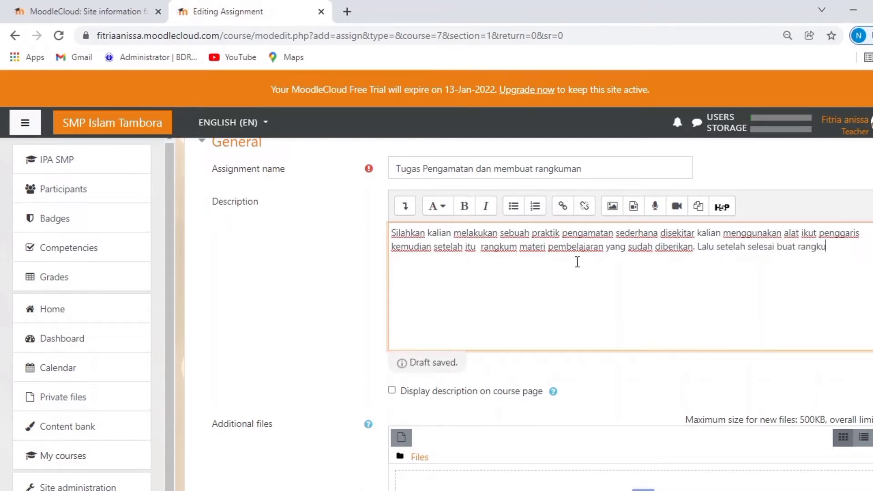
type("amannya d")
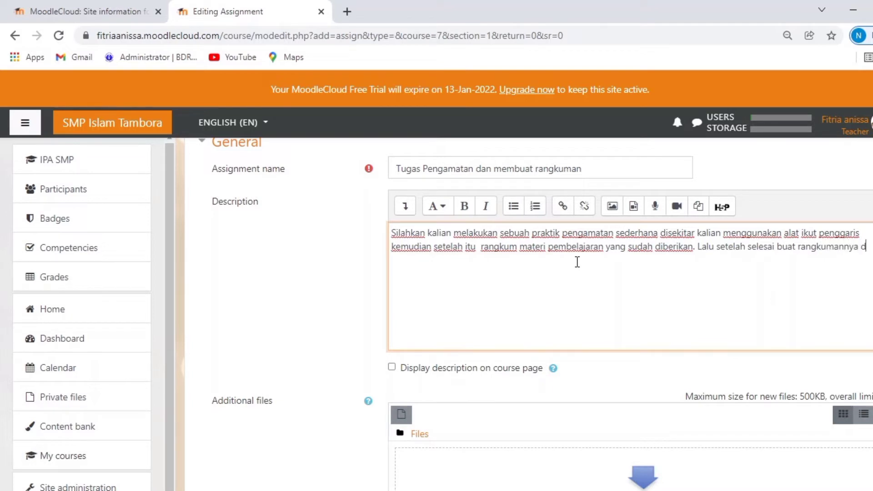
type("albentuk PDF.")
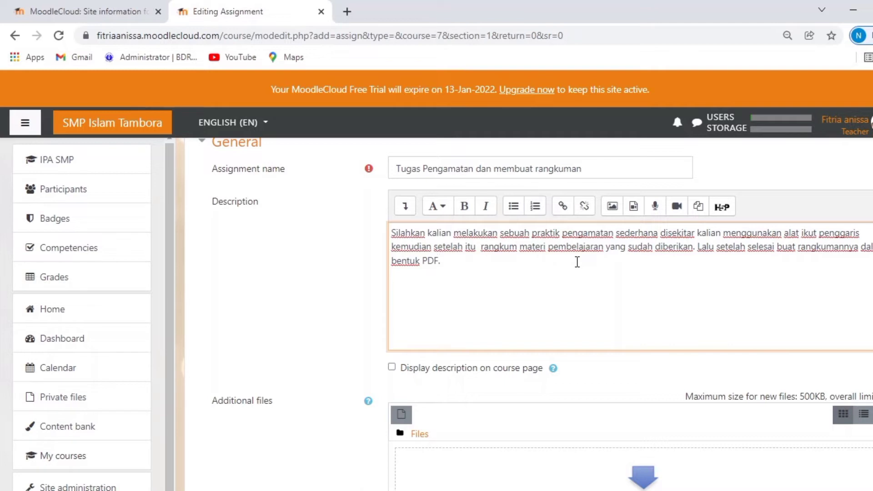
left_click(391, 367)
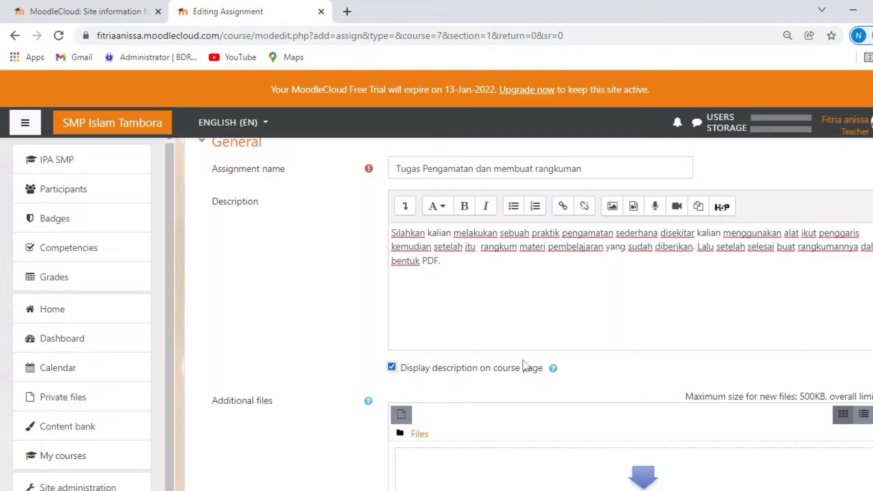
Step: Restrict the assignment's accepted submission file types to PDF
scroll(663, 195, "down", 5)
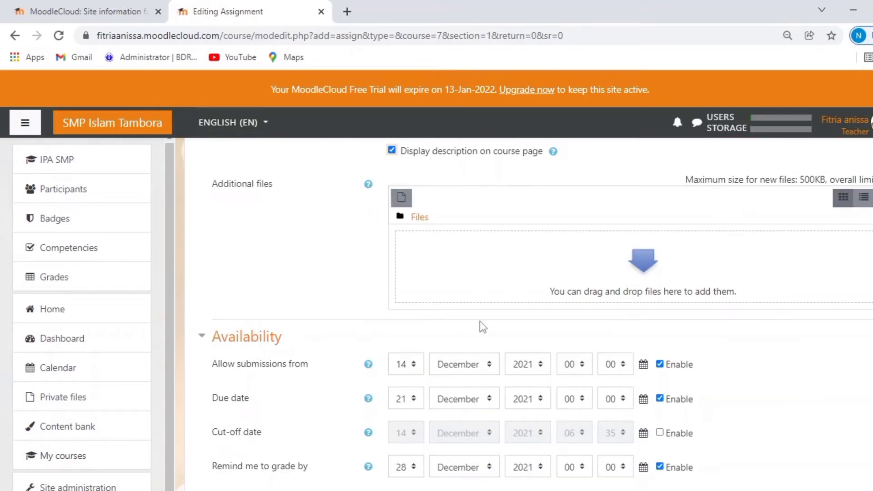
scroll(527, 314, "down", 5)
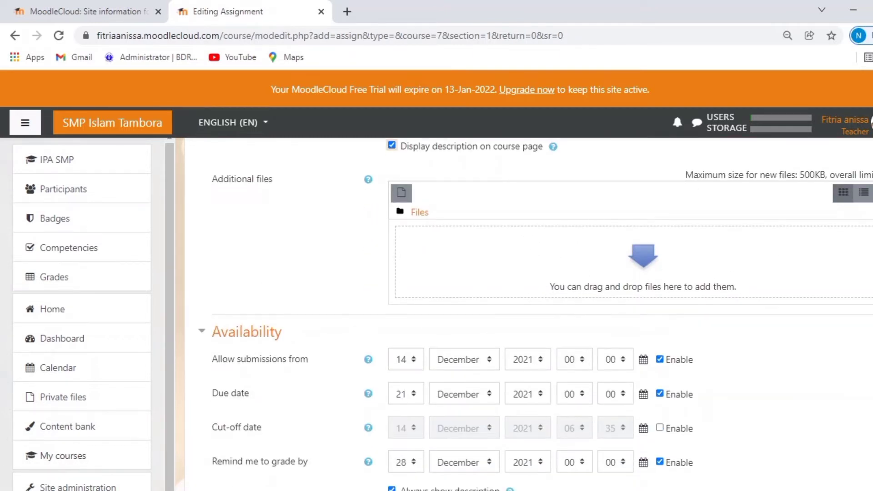
scroll(758, 304, "down", 1)
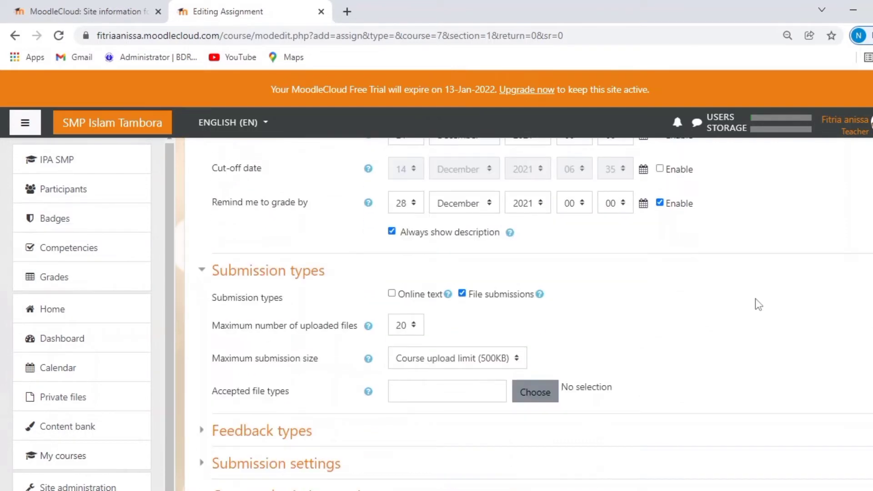
scroll(770, 347, "up", 4)
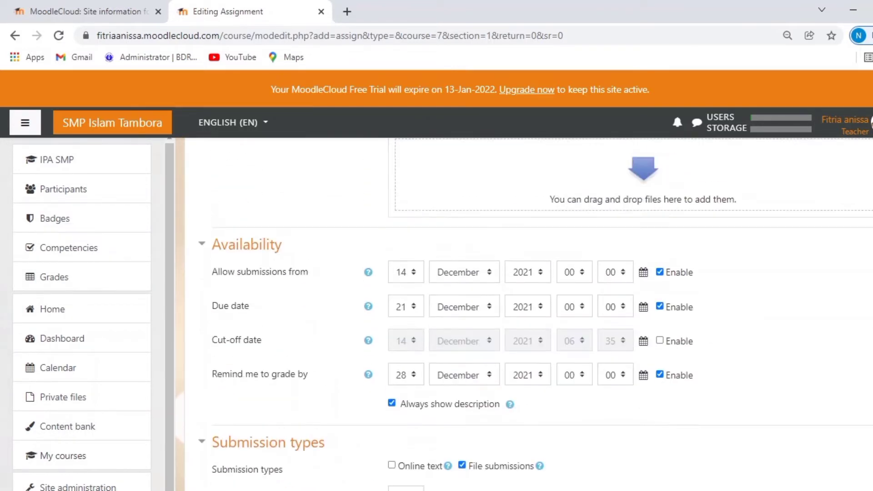
scroll(421, 430, "down", 1)
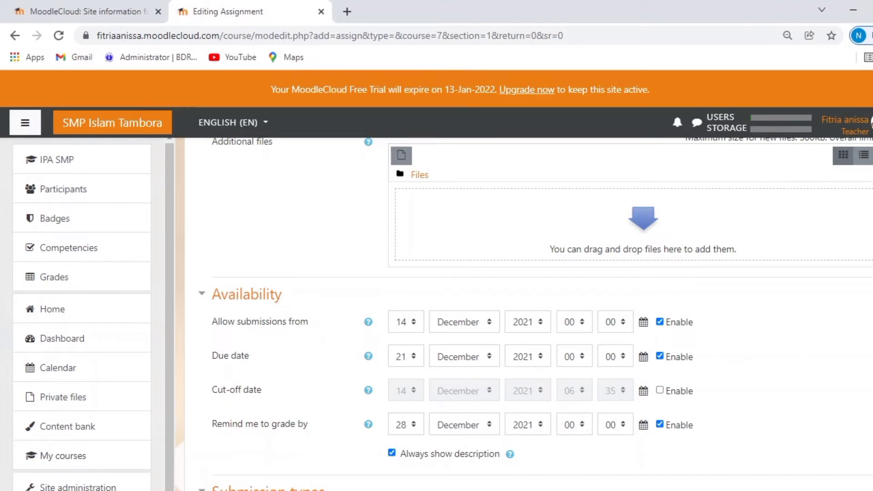
scroll(410, 416, "down", 6)
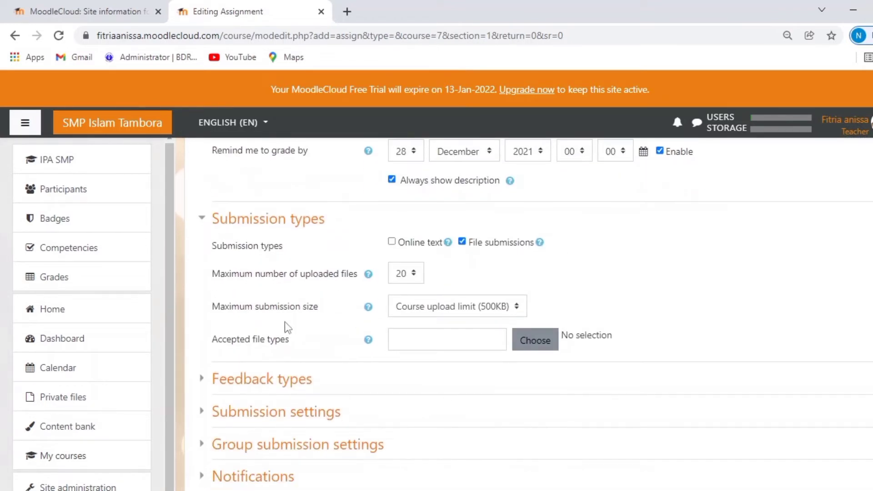
left_click(465, 334)
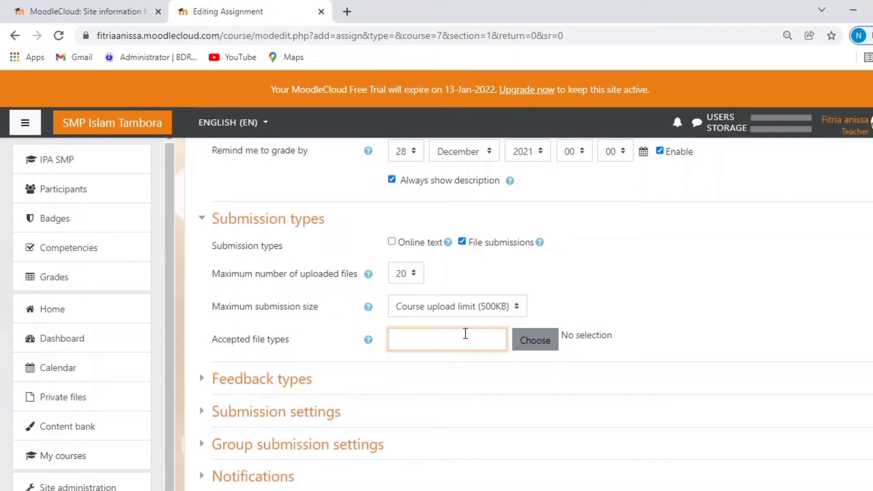
type("PDF")
left_click(637, 347)
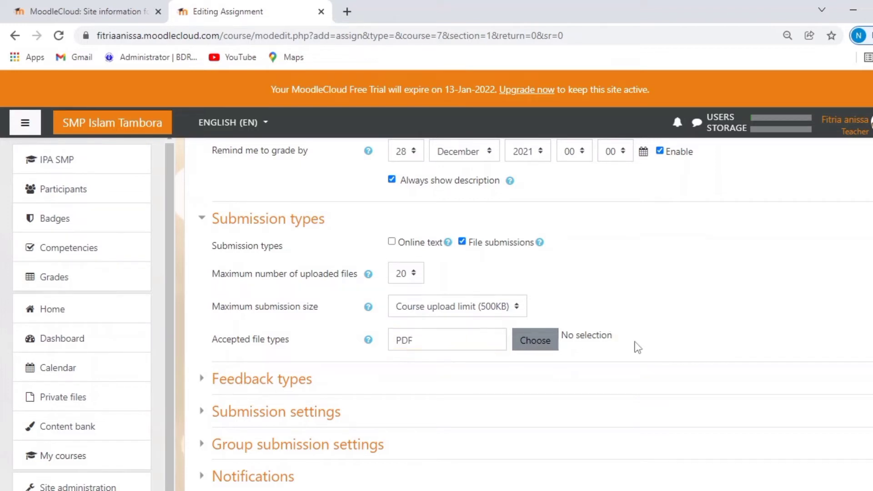
left_click(545, 346)
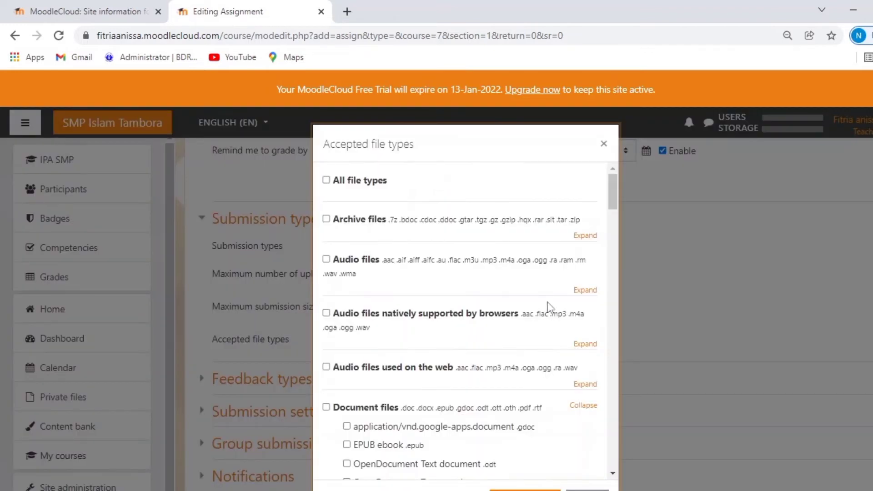
Step: Dismiss the file types list and save the assignment, returning to the course
left_click_drag(623, 209, 593, 145)
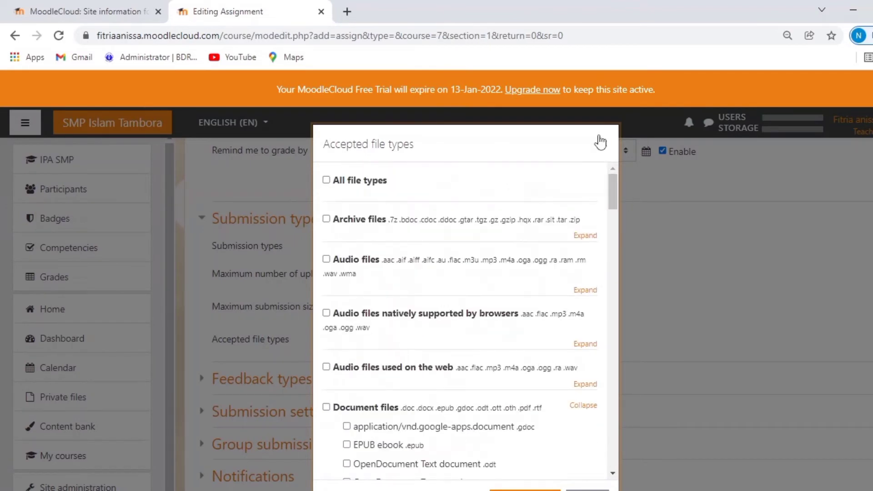
left_click(607, 141)
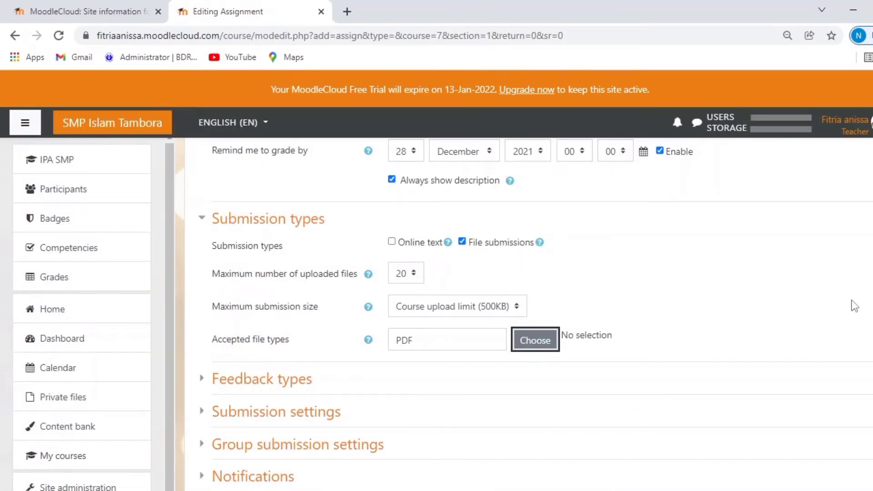
scroll(855, 305, "down", 1)
scroll(854, 306, "up", 4)
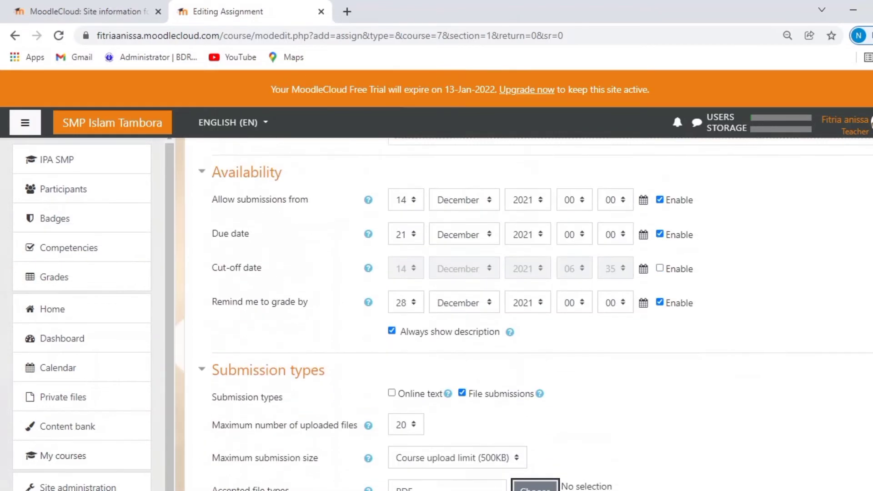
scroll(528, 314, "down", 6)
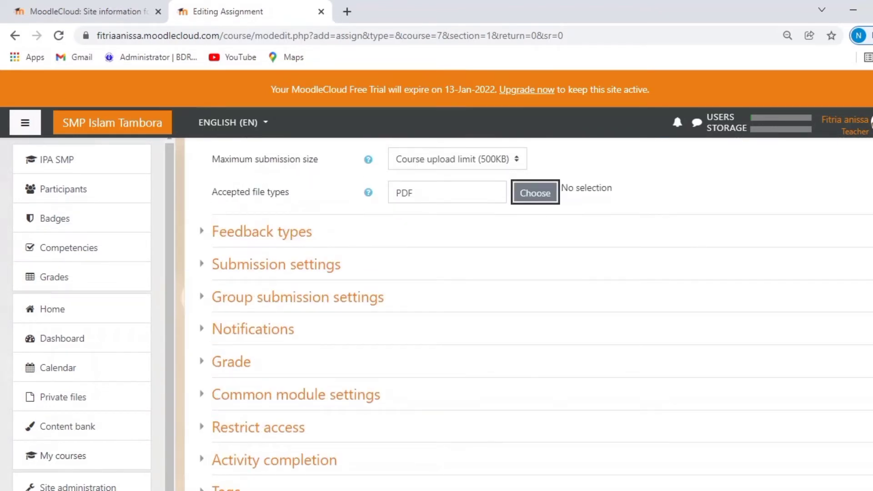
scroll(603, 446, "up", 3)
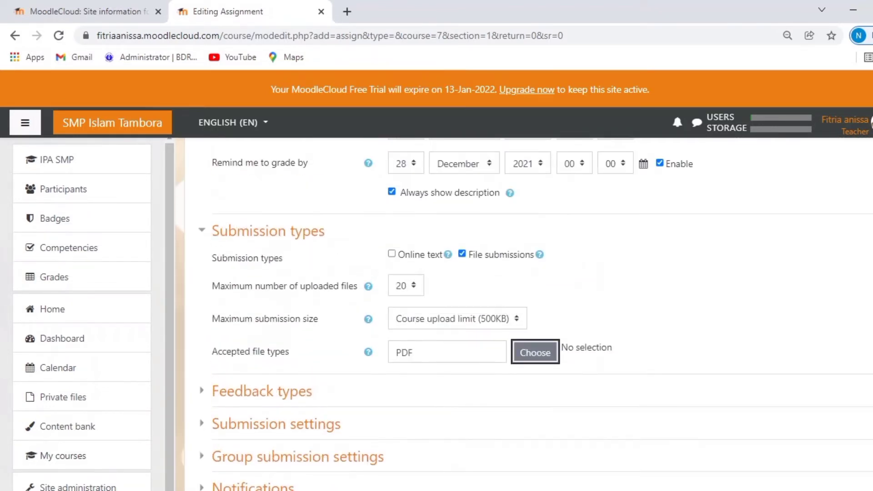
scroll(627, 419, "down", 6)
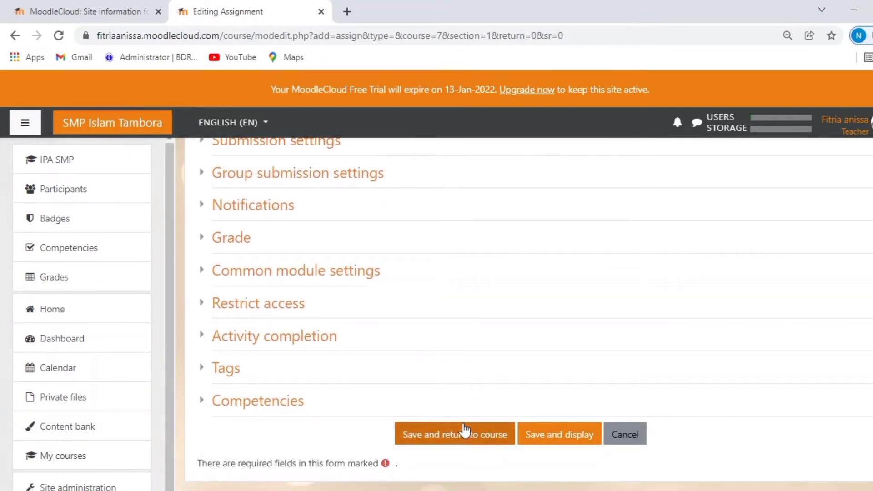
left_click(451, 435)
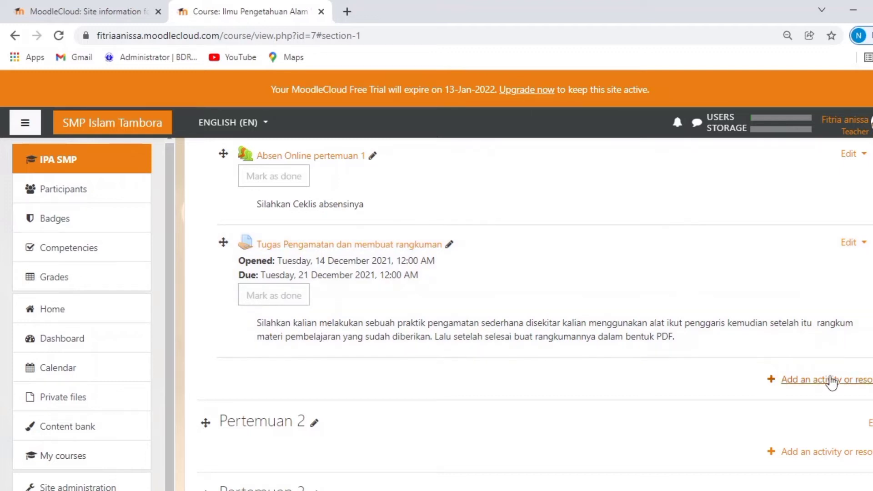
Step: Open the activity and resource chooser below the new assignment in Pertemuan 1
left_click(831, 381)
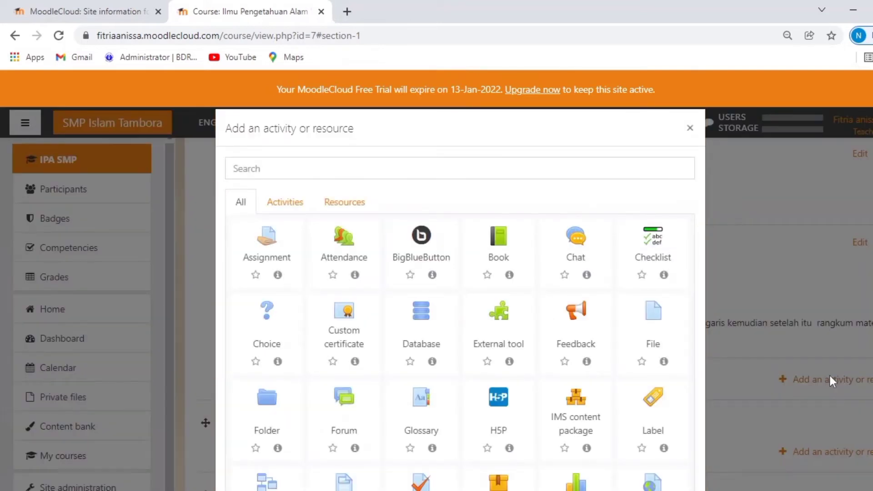
Step: Add a new Chat activity named 'Diskusi minggu ini'
left_click(584, 257)
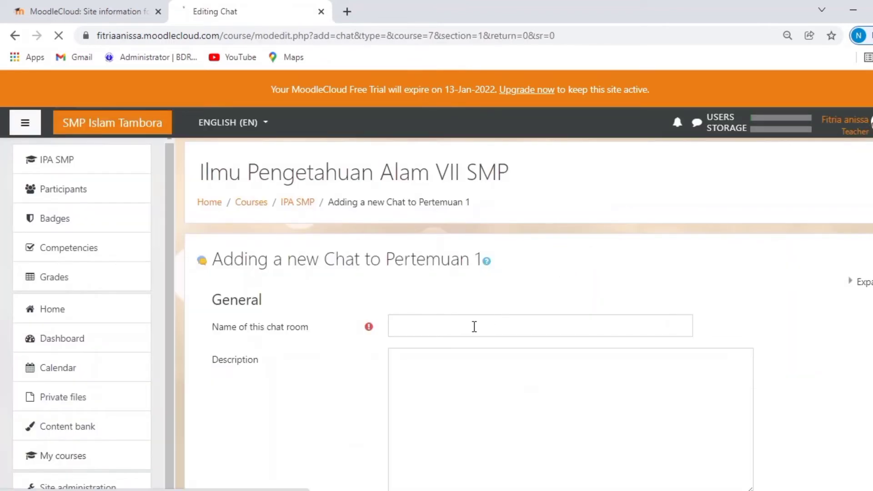
left_click(474, 327)
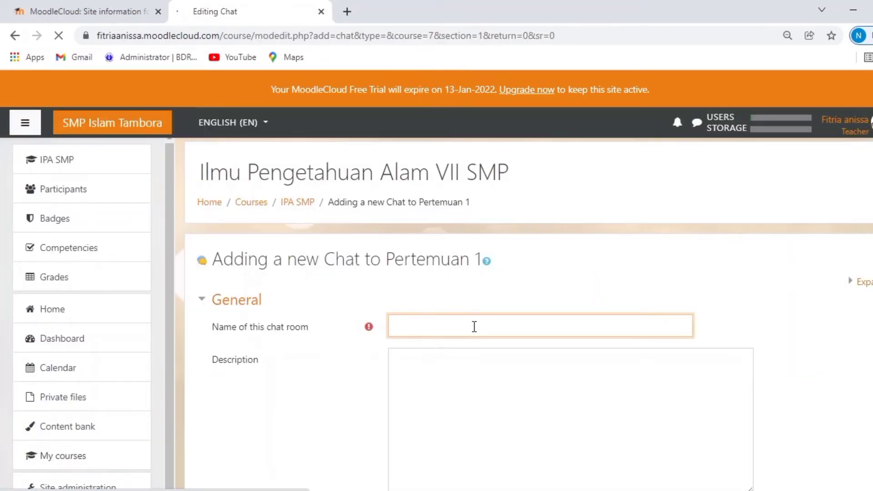
scroll(474, 326, "down", 8)
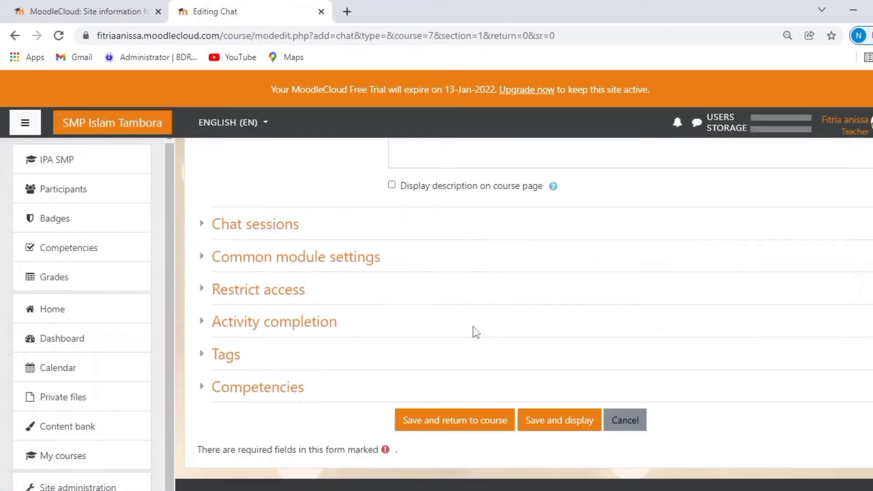
scroll(549, 204, "up", 6)
left_click(549, 204)
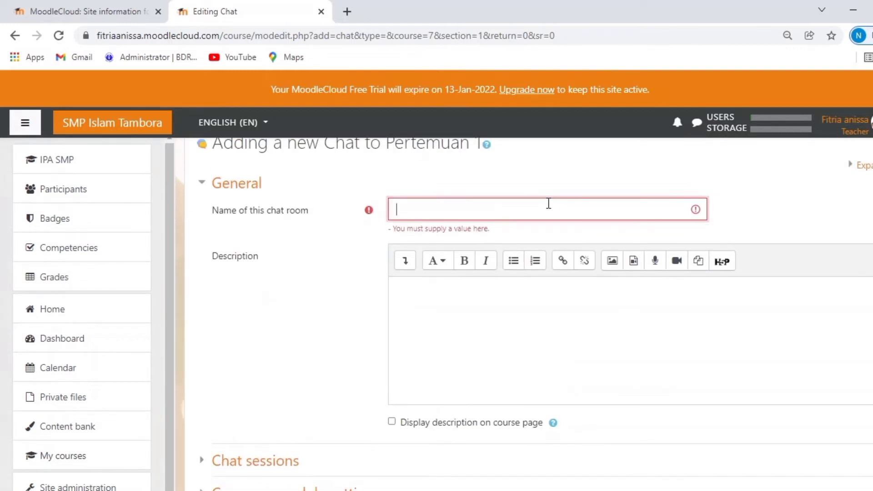
type("Diskusi minggu in")
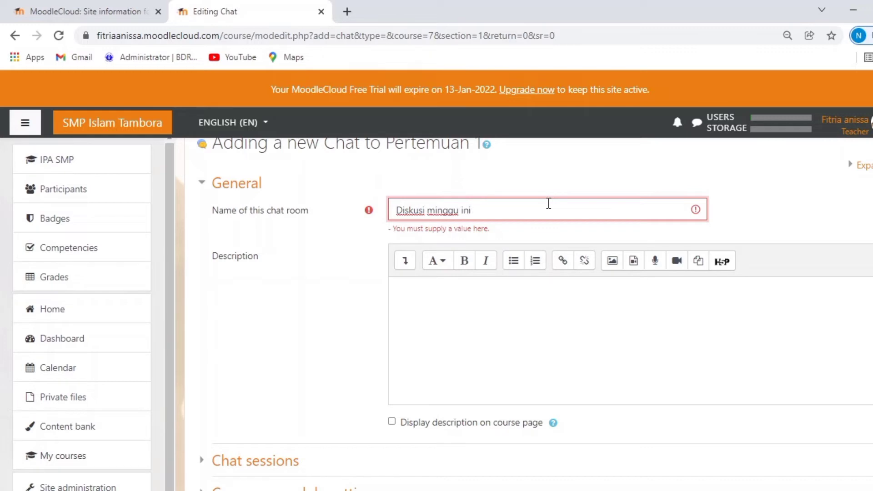
type("i")
Step: Describe the chat as 'Silahkan diskusikan materinya di sini!' and show it on the course page
left_click(492, 327)
type("Sila")
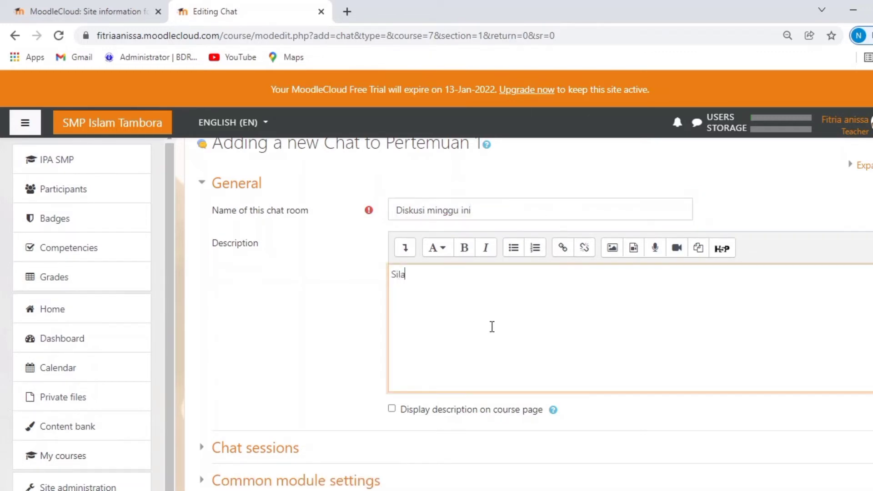
type("hkan diskusikan materin")
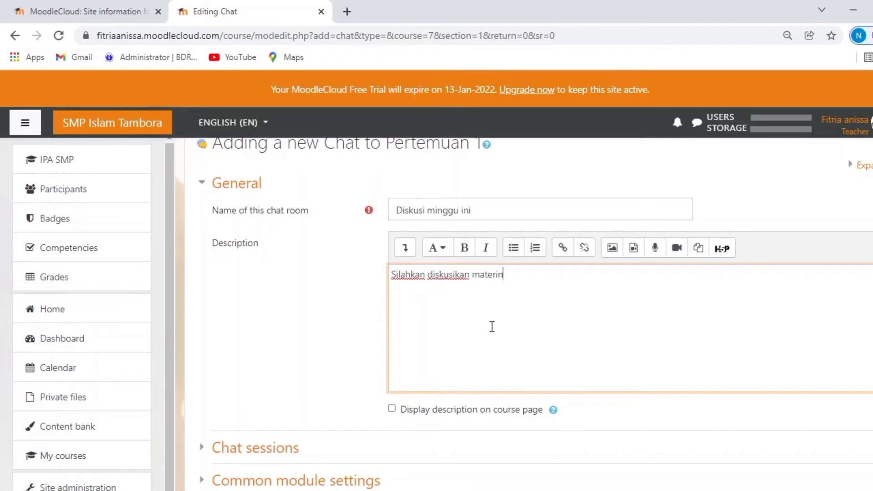
type("ya di sini!")
left_click(392, 408)
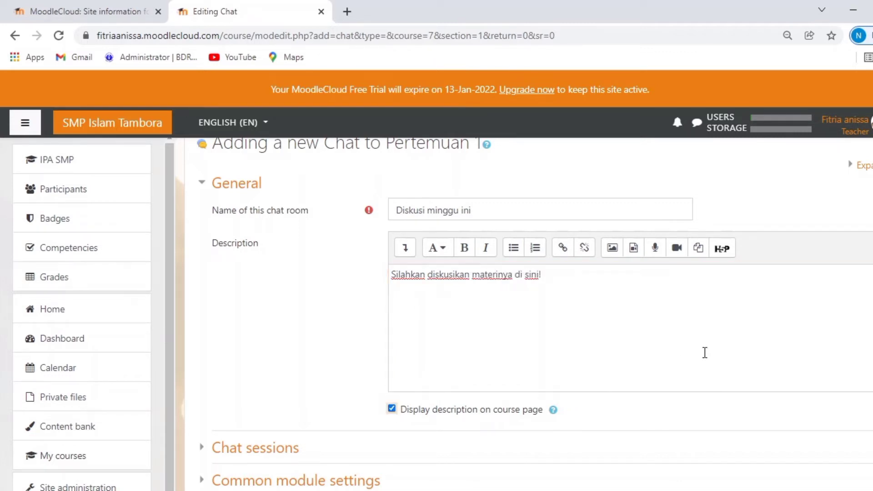
scroll(528, 313, "down", 6)
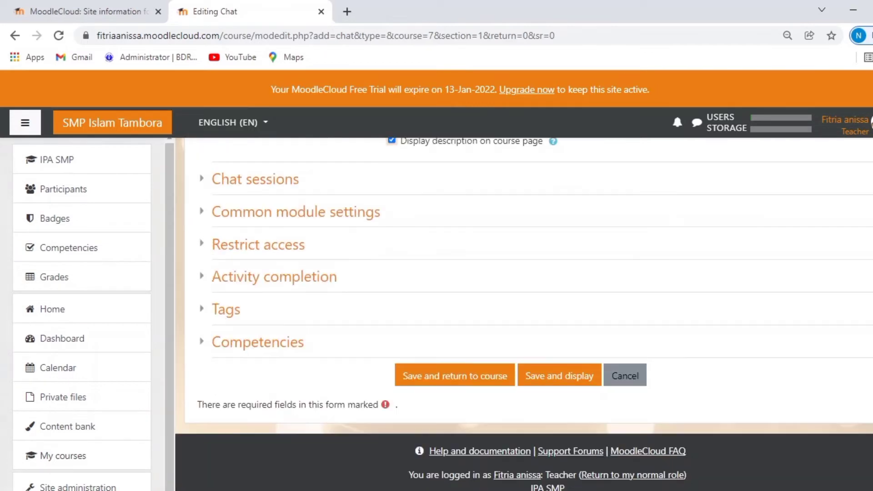
Step: Save the 'Diskusi minggu ini' chat and check it under Pertemuan 1 on the course page
left_click(491, 385)
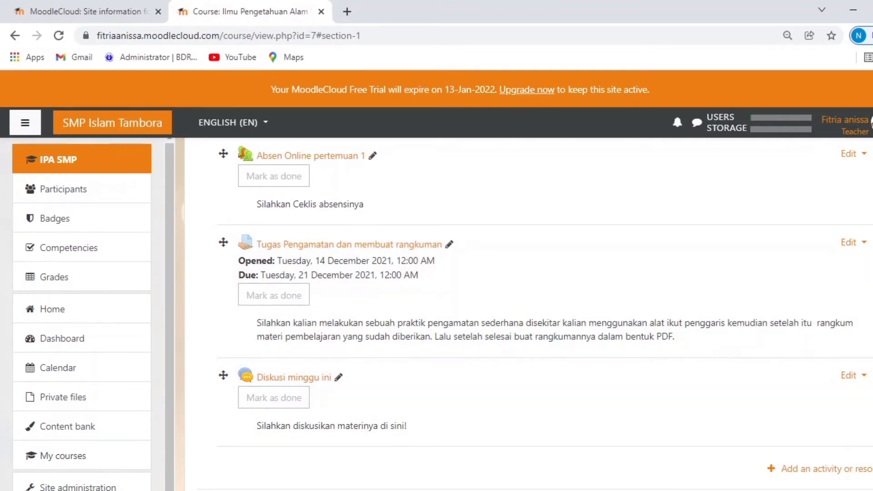
scroll(528, 314, "down", 4)
scroll(527, 313, "up", 5)
scroll(527, 314, "down", 6)
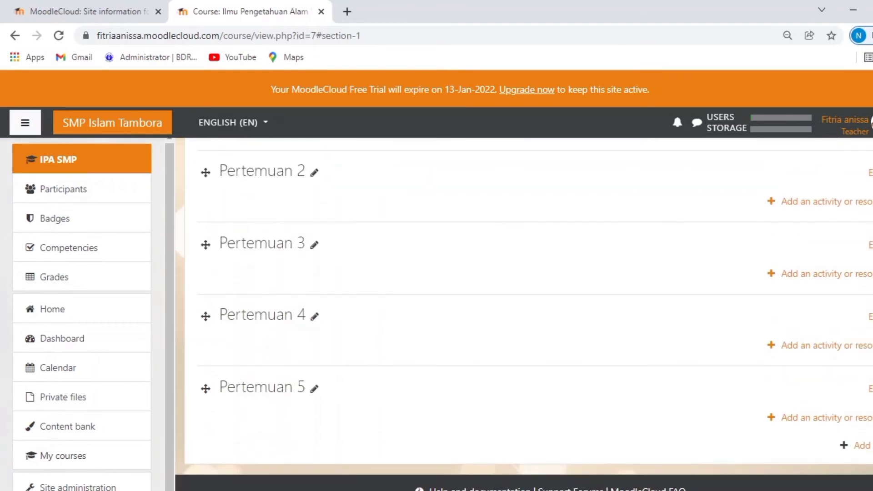
scroll(527, 314, "up", 3)
scroll(501, 306, "up", 1)
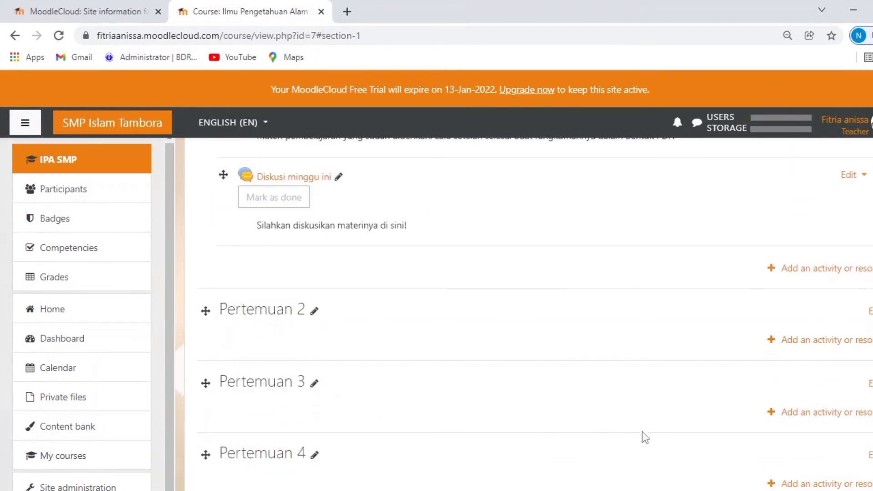
scroll(652, 432, "up", 5)
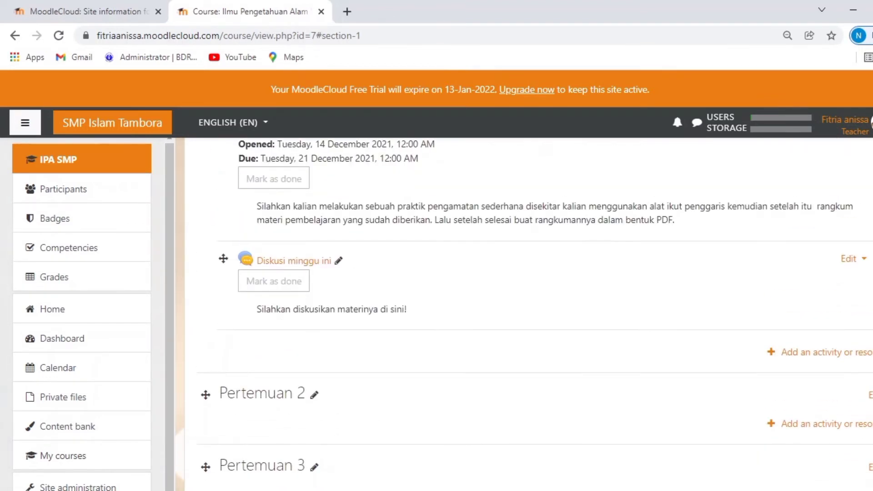
scroll(527, 314, "up", 2)
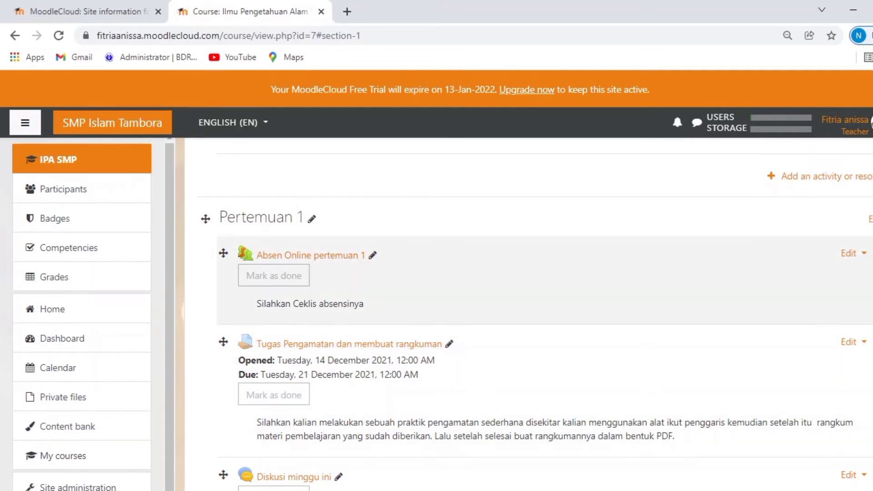
scroll(834, 303, "down", 10)
scroll(523, 314, "up", 10)
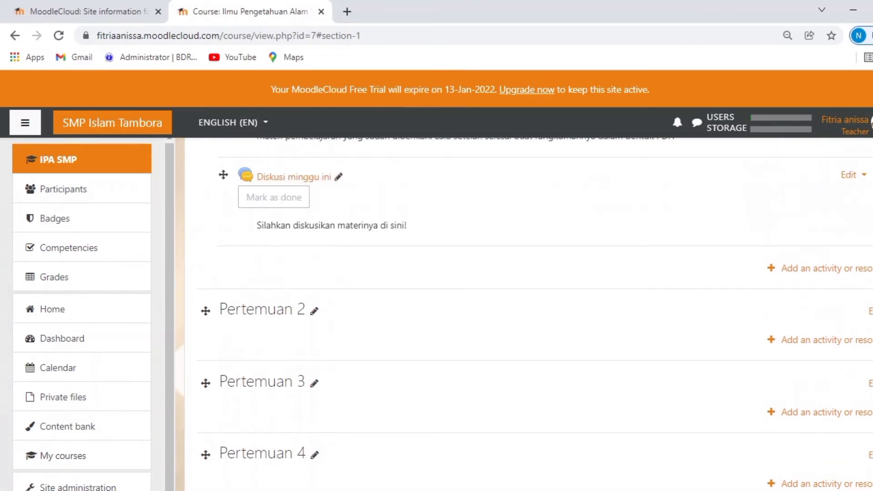
scroll(524, 314, "up", 6)
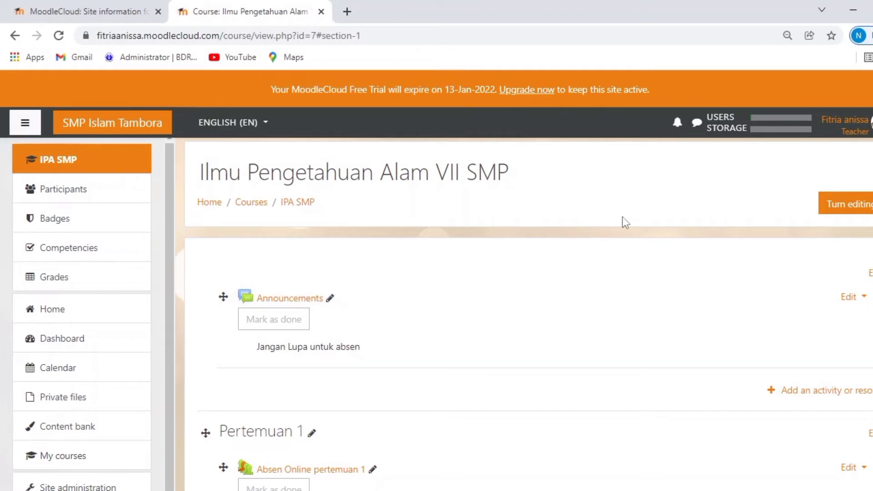
Step: Turn editing off and return to the E-learning SMP Islam Tambora home page
left_click(869, 209)
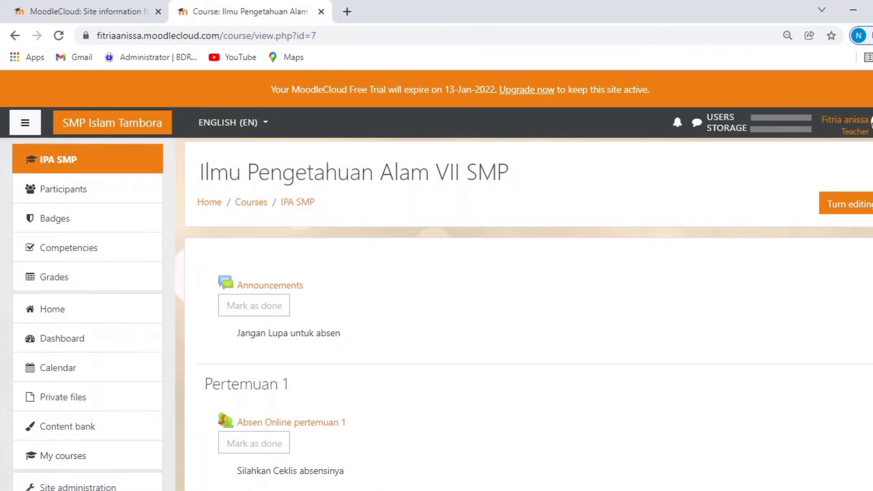
scroll(523, 309, "down", 9)
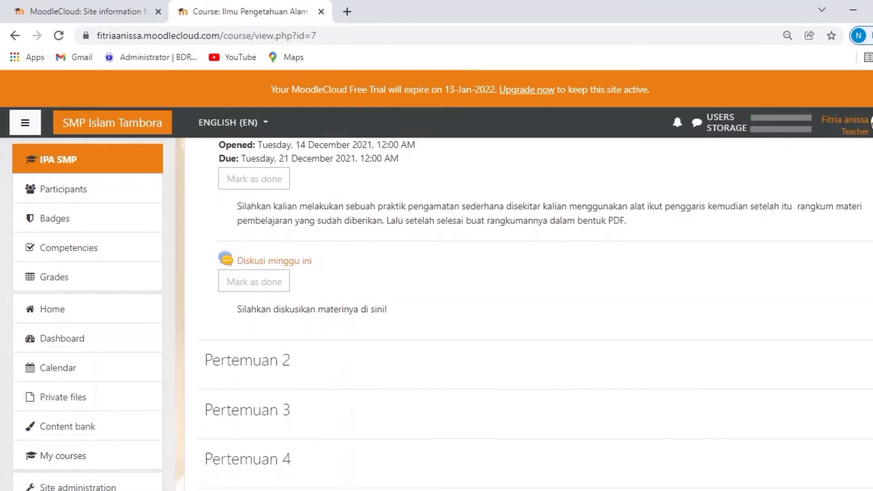
scroll(523, 309, "up", 9)
left_click(208, 201)
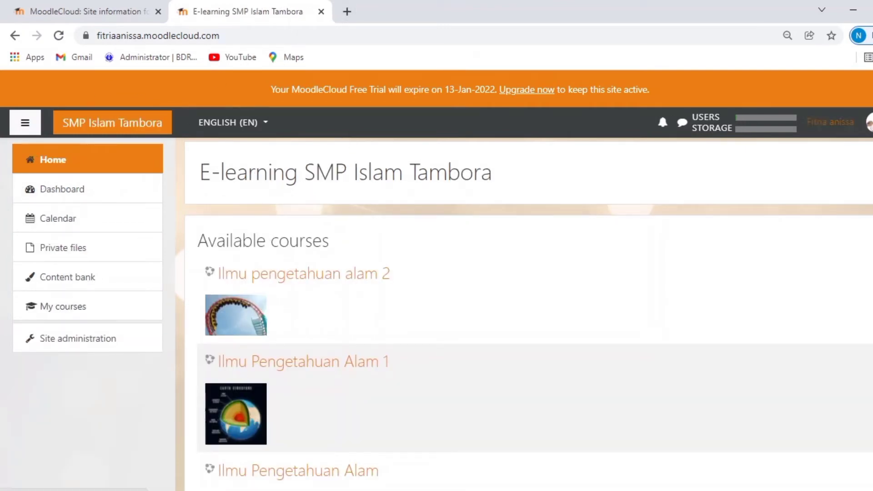
Step: Log out, sign back in with the administrator account, and open Site administration
left_click(830, 121)
left_click(837, 255)
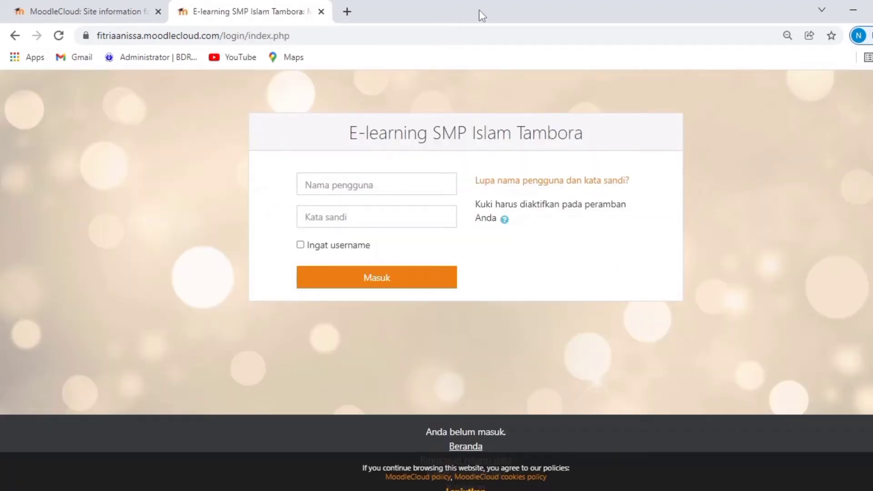
left_click(439, 183)
type("ad")
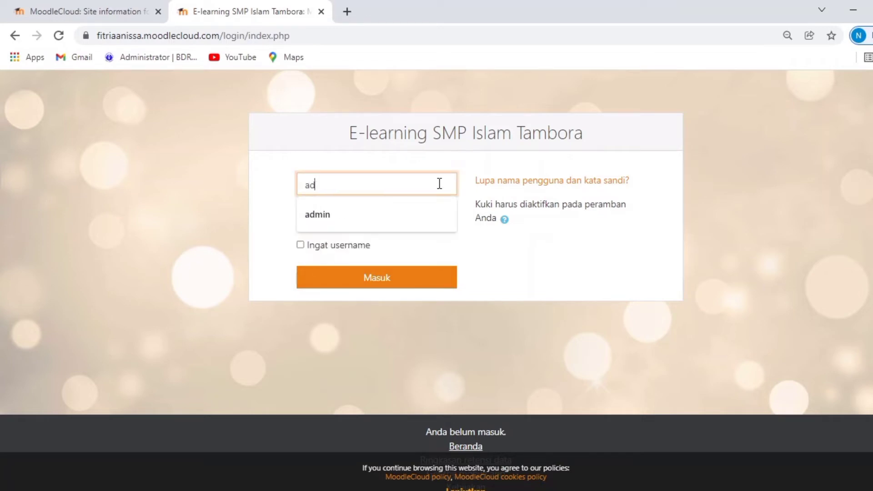
left_click(396, 214)
left_click(396, 217)
type("a•••••••••••")
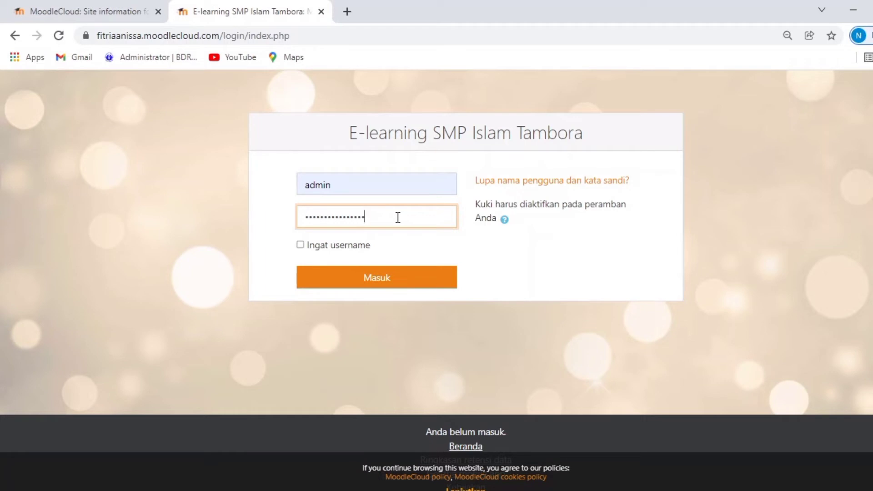
left_click(380, 279)
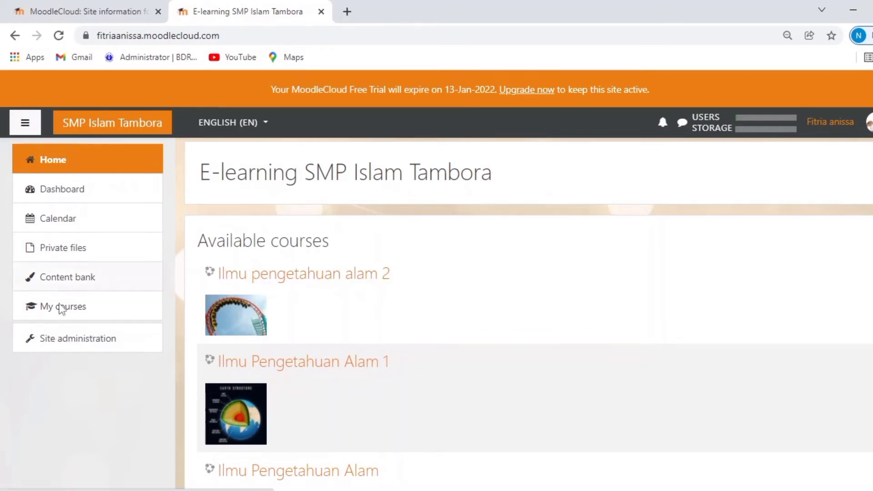
left_click(87, 346)
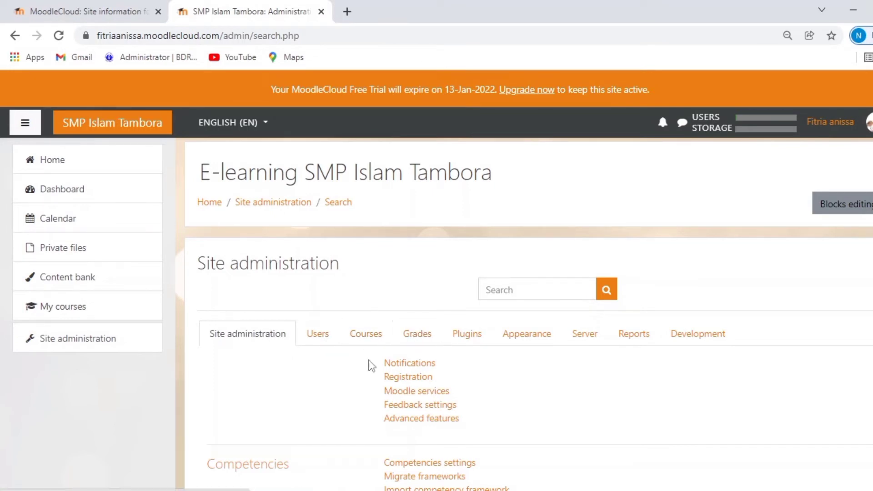
Step: In Site administration's Courses tab, choose 'Add a new course'
left_click(366, 335)
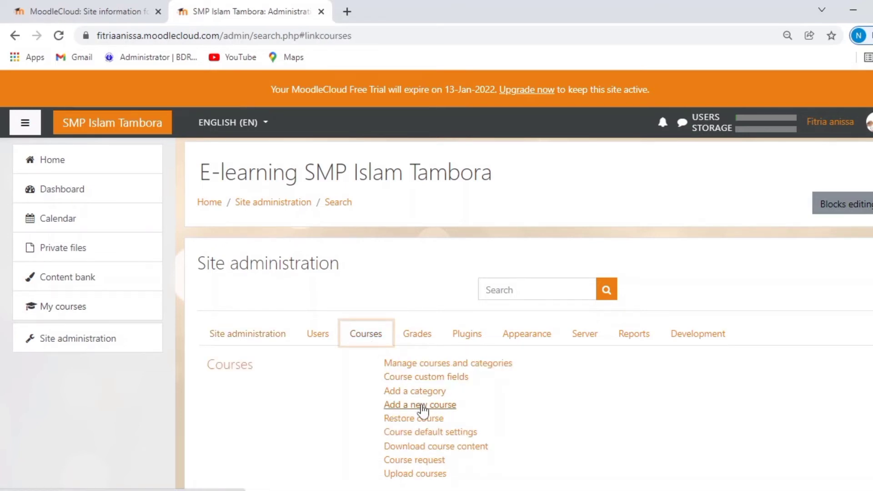
left_click(422, 406)
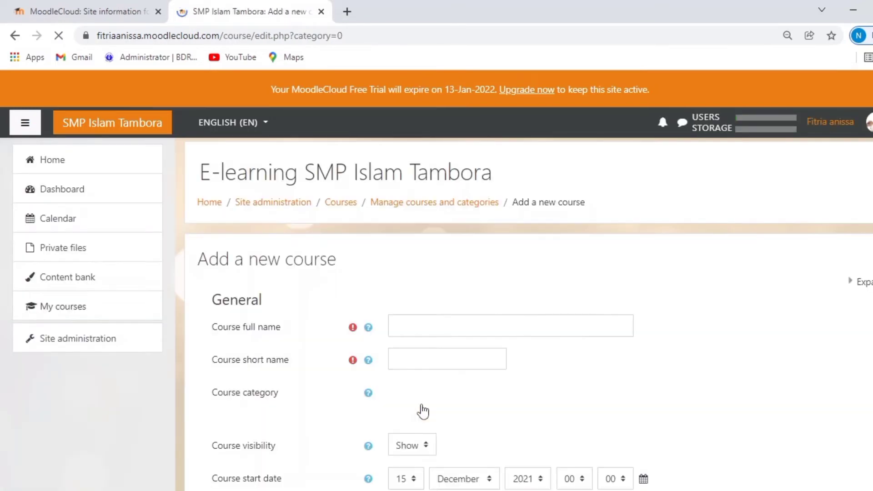
Step: Name the course 'Ilmu Pengetahuan Alam VII SMP' with short name 'IPA SMP'
left_click(429, 315)
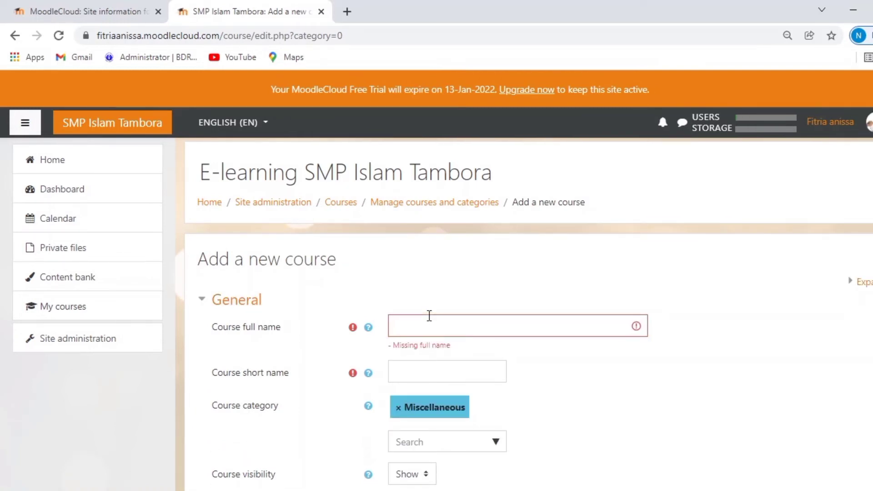
left_click(415, 328)
type("Ilmu")
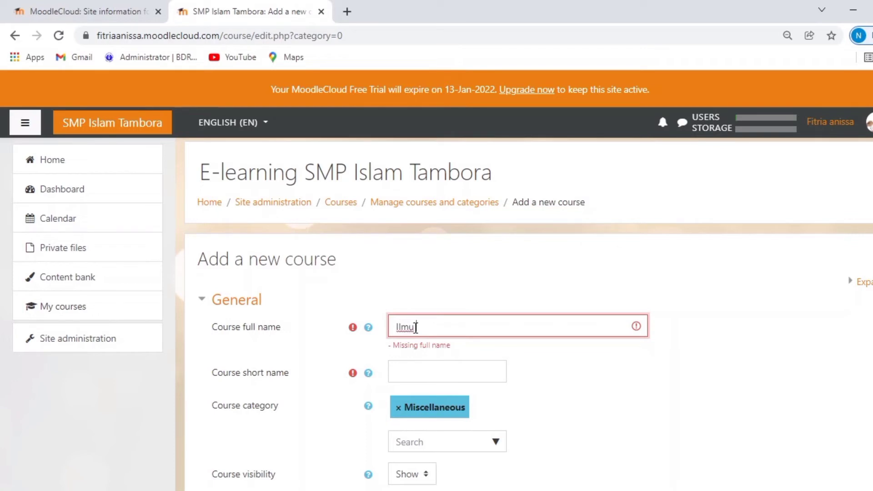
type(" Pengetahuan")
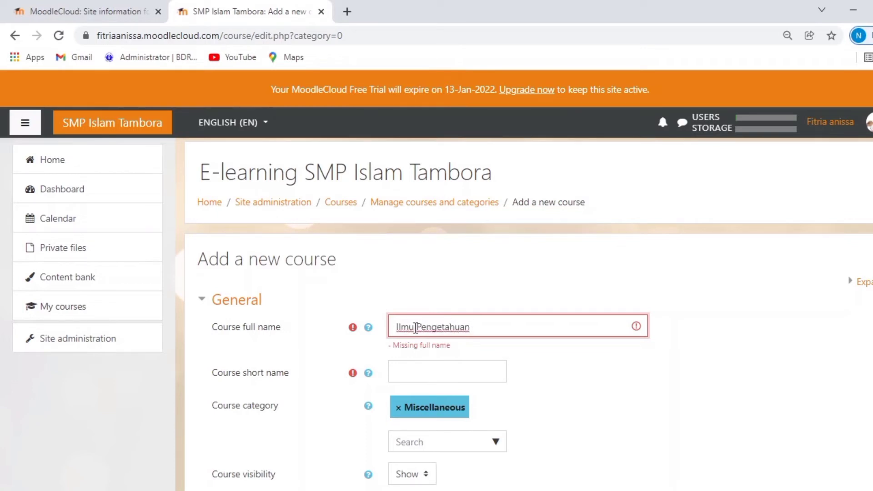
type(" Alam")
key("BackSpace")
key("BackSpace")
type("VII SMP")
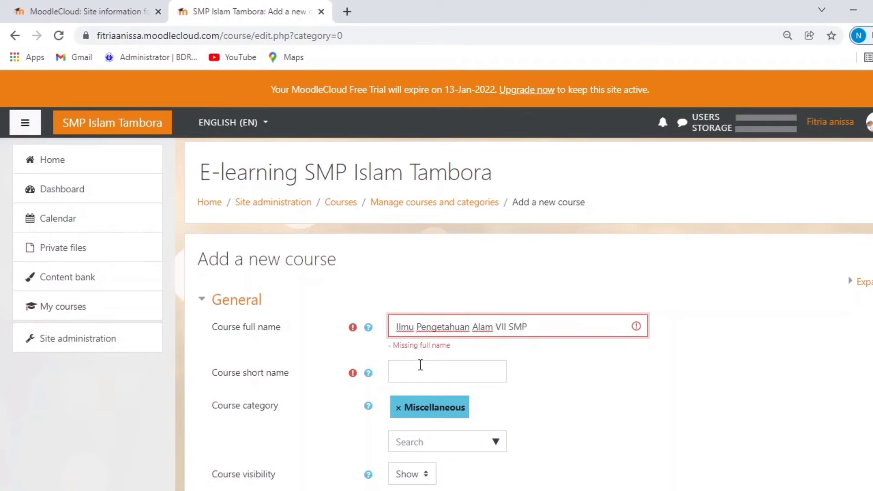
left_click(420, 365)
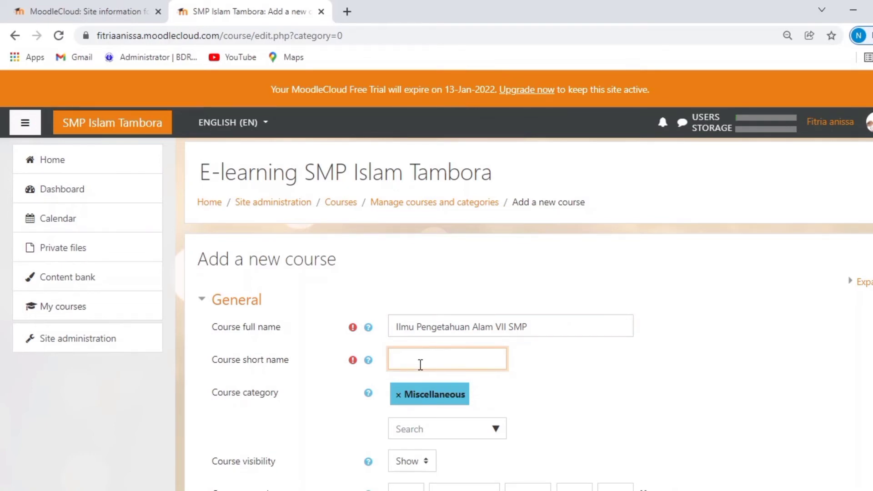
type("SMP")
key("BackSpace")
key("BackSpace")
key("BackSpace")
type("IPA SMP")
Step: Upload jeruk.jpg as the course image
scroll(527, 314, "down", 9)
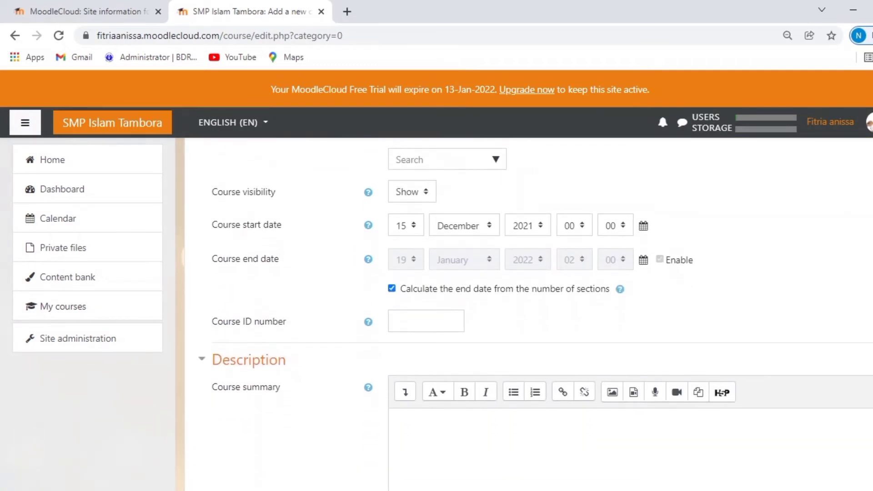
scroll(327, 193, "down", 1)
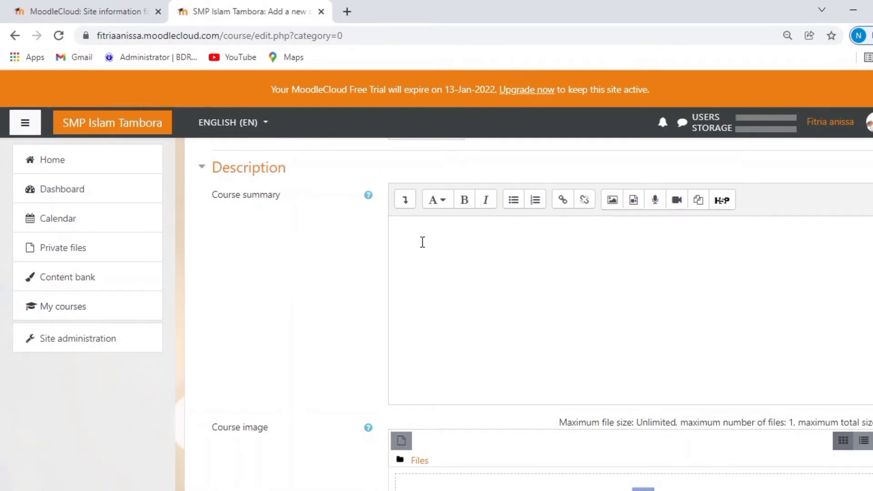
scroll(527, 296, "down", 5)
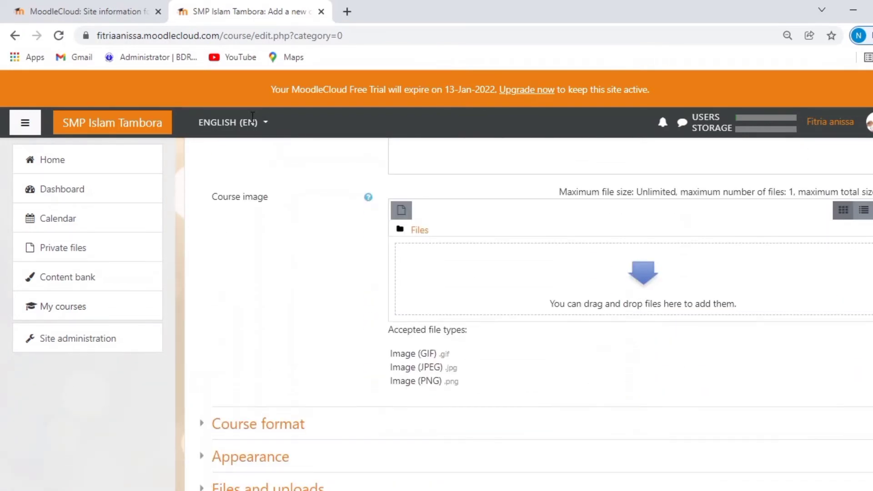
left_click(651, 286)
left_click(231, 226)
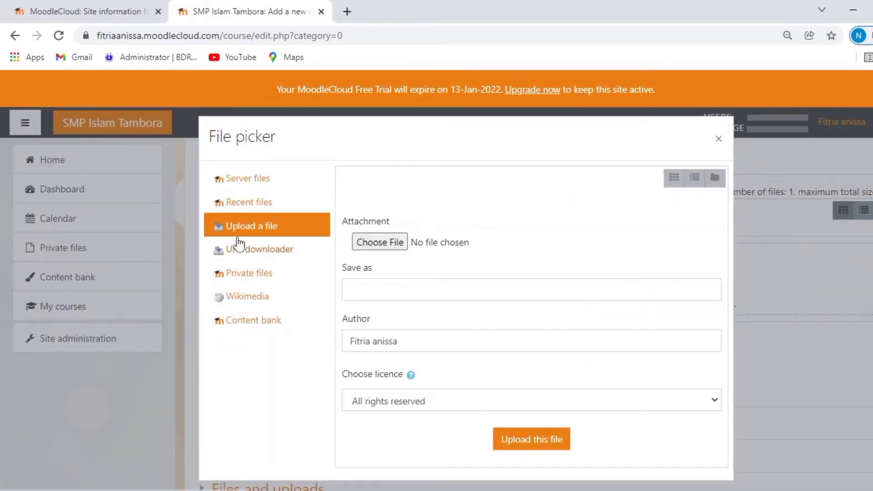
left_click(386, 242)
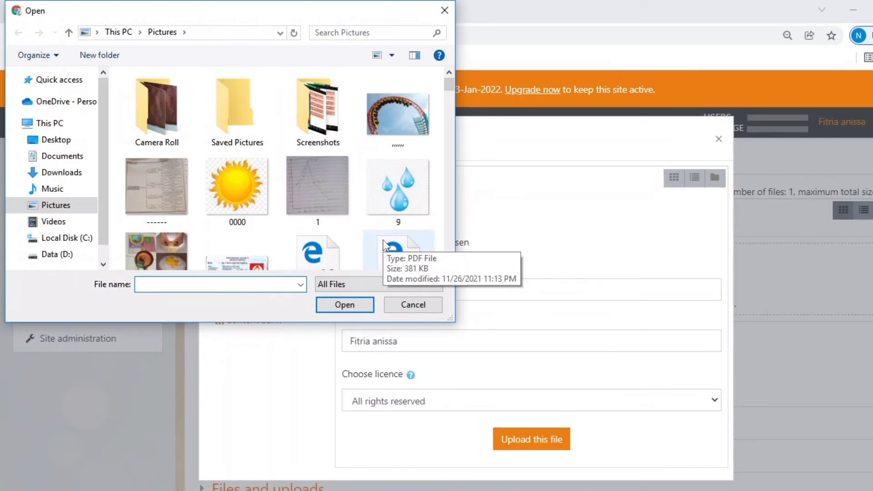
left_click_drag(449, 84, 472, 144)
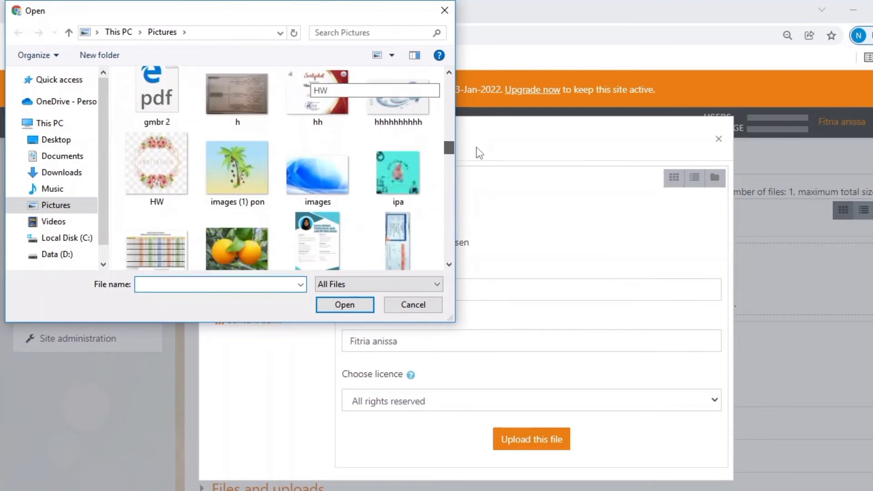
scroll(286, 172, "down", 1)
left_click(241, 214)
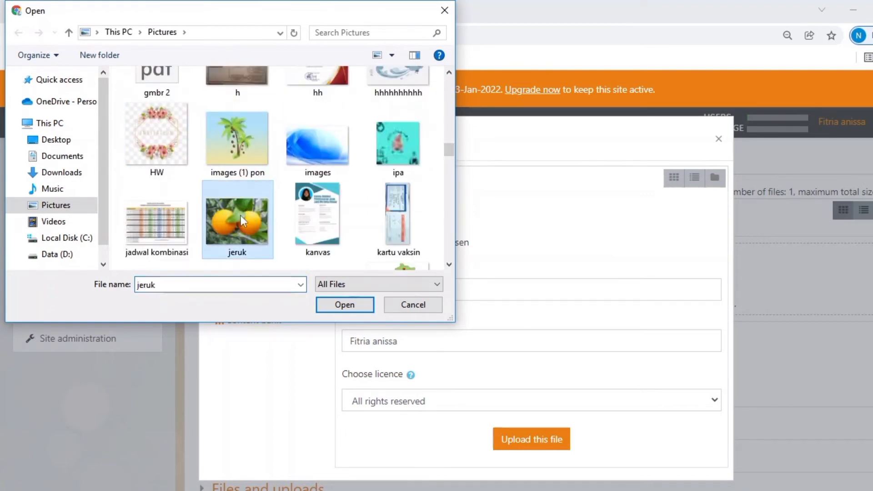
left_click(328, 306)
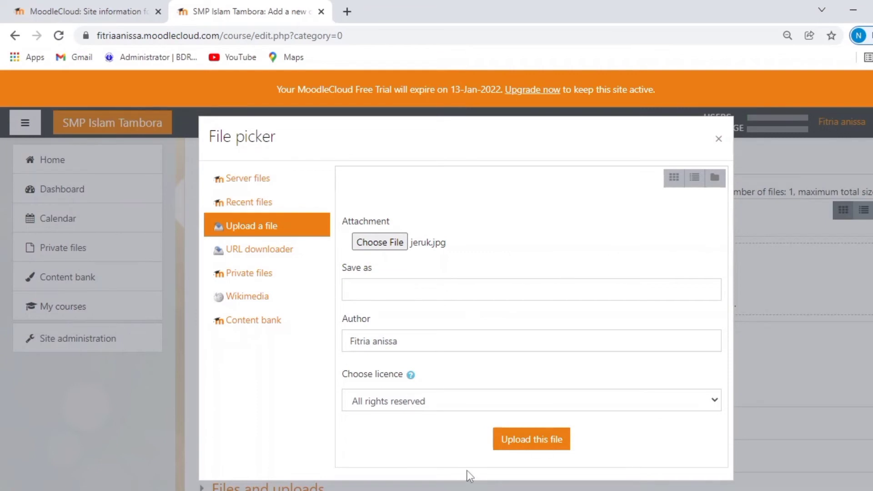
left_click(532, 439)
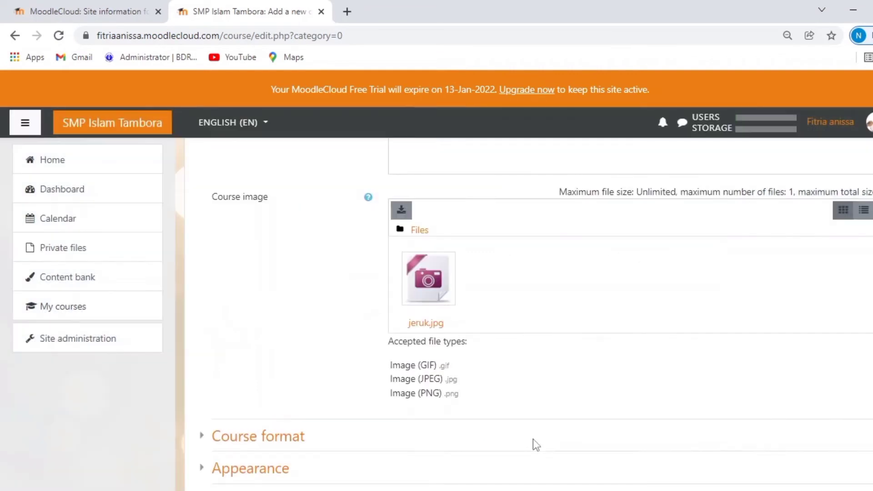
Step: Save and display the new IPA SMP course
scroll(514, 314, "down", 3)
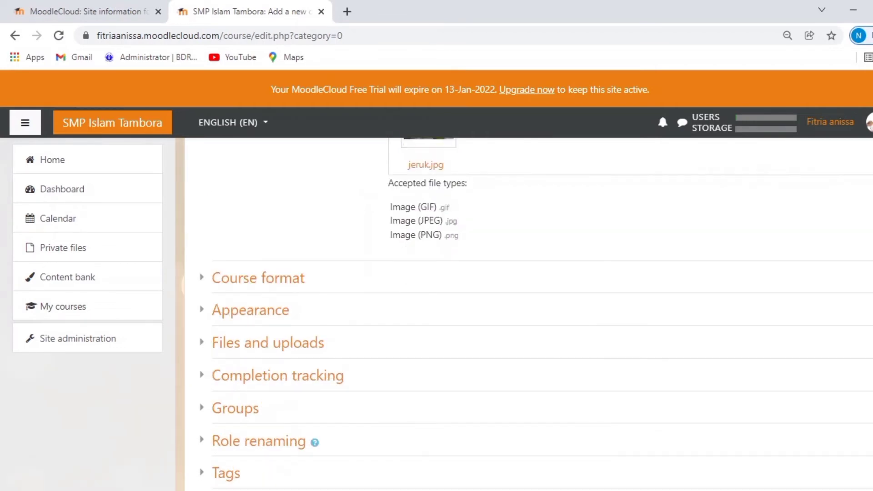
scroll(527, 314, "down", 3)
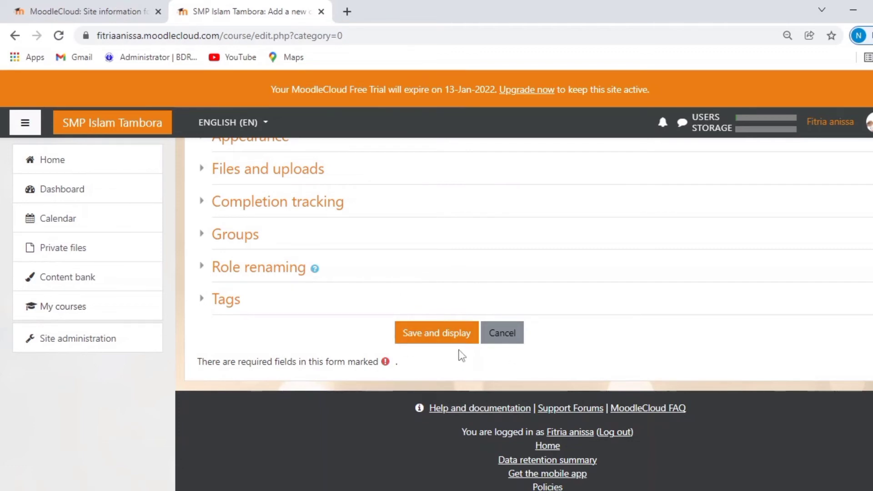
left_click(451, 340)
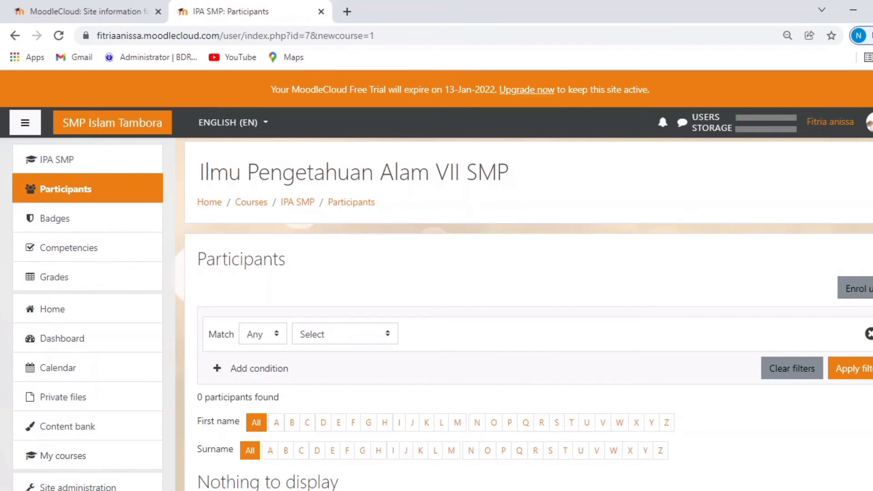
Step: Enrol the chosen user in IPA SMP with the Student role, then proceed to course content
scroll(493, 345, "down", 5)
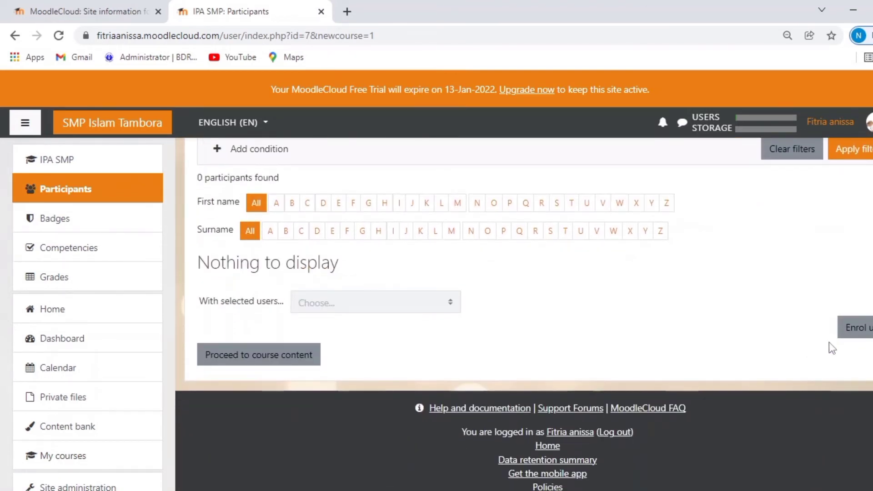
left_click(855, 326)
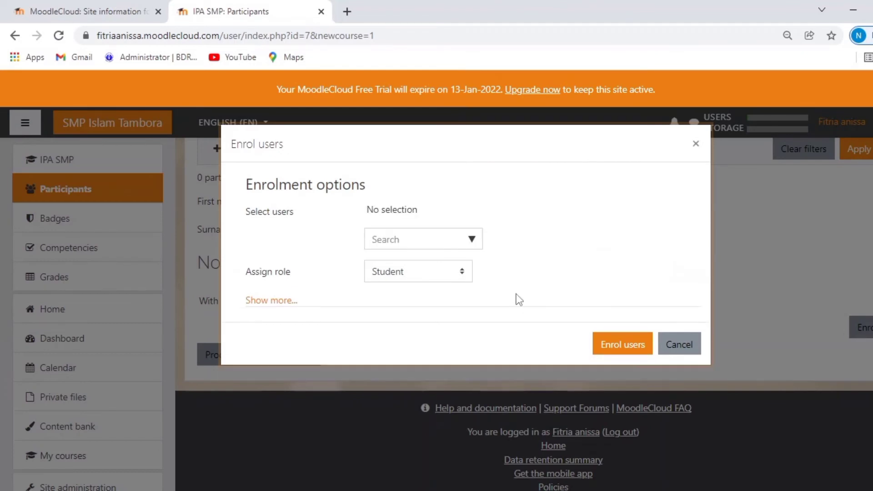
left_click(471, 241)
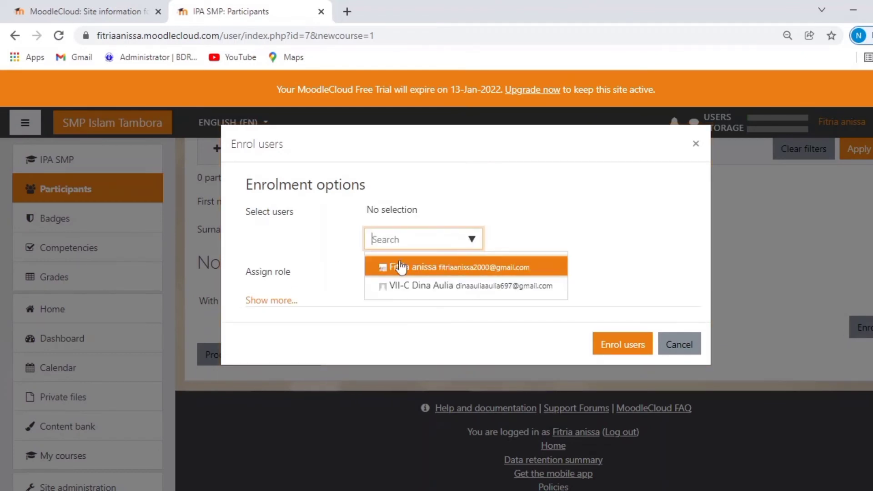
left_click(495, 289)
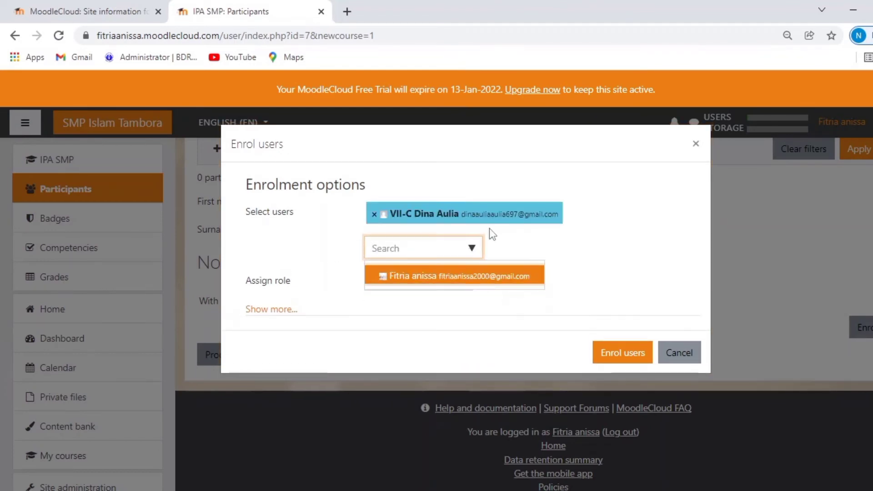
left_click(620, 354)
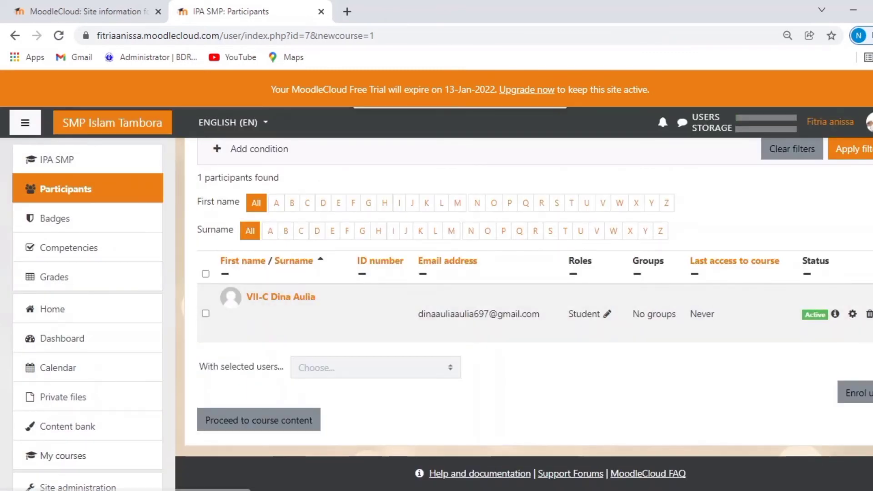
scroll(624, 363, "down", 2)
scroll(524, 299, "up", 5)
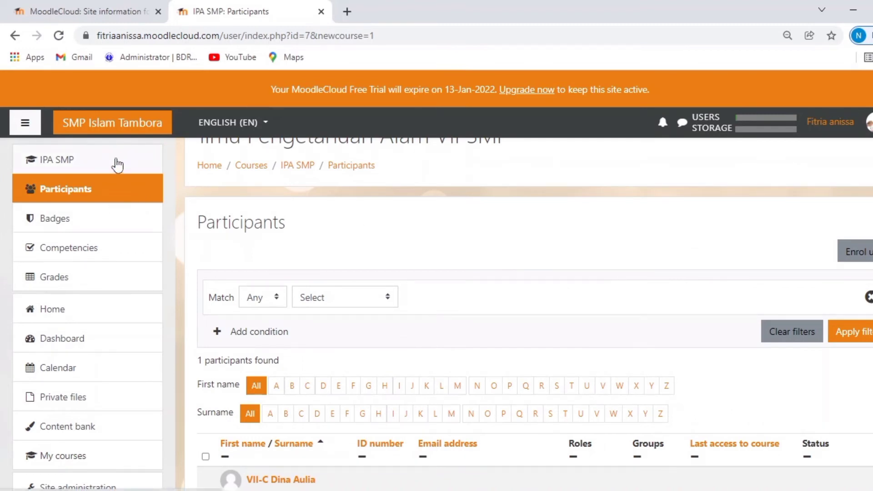
scroll(243, 206, "down", 5)
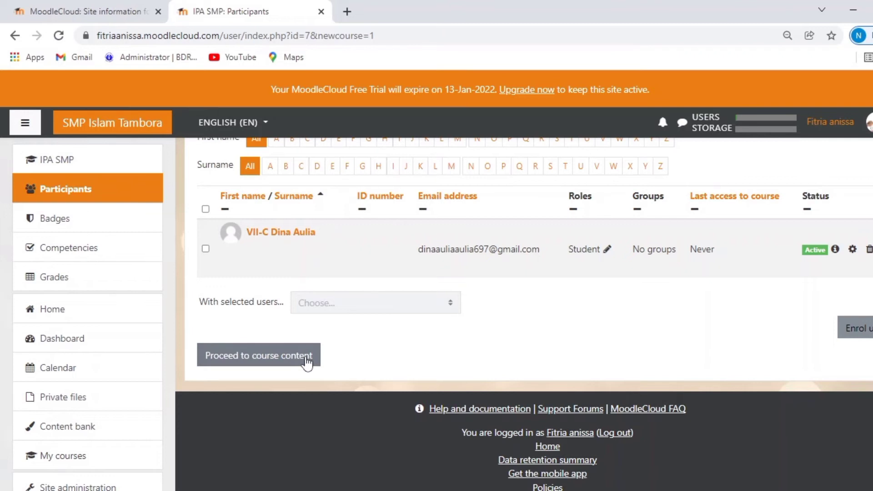
left_click(264, 359)
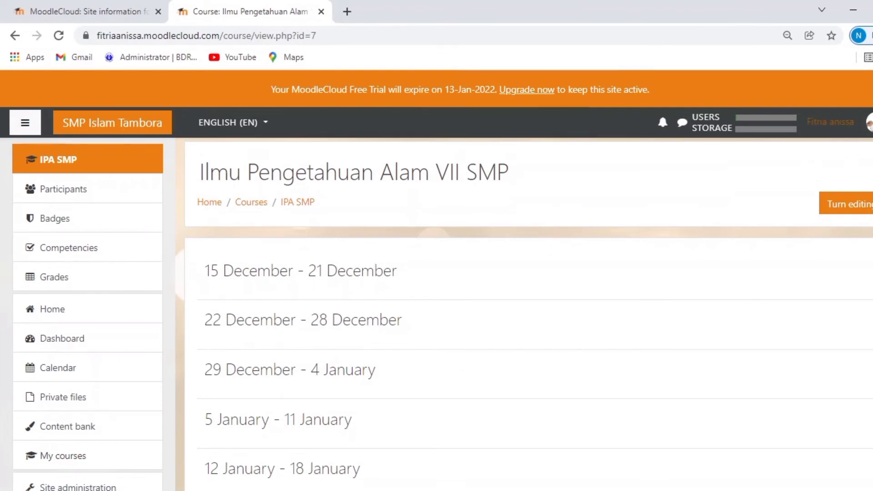
Step: Switch the course view to the Teacher role
left_click(830, 122)
left_click(859, 284)
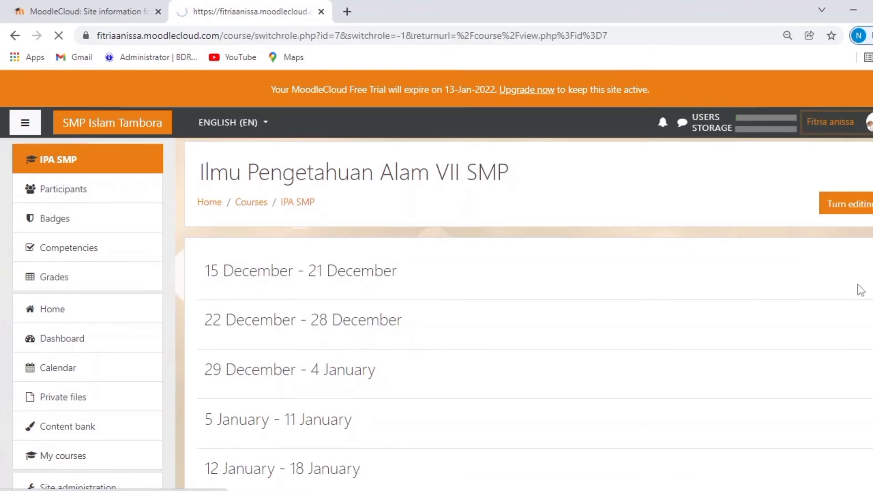
left_click(231, 404)
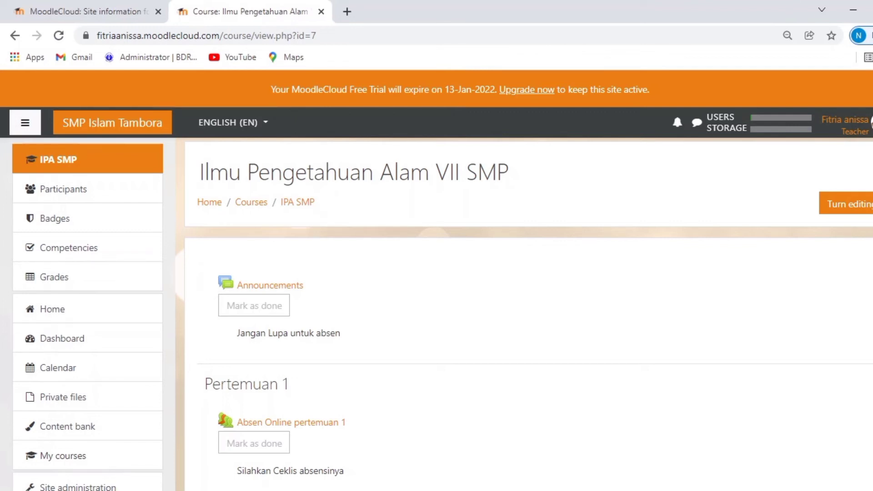
Step: Log out and sign back in with the administrator account
left_click(845, 122)
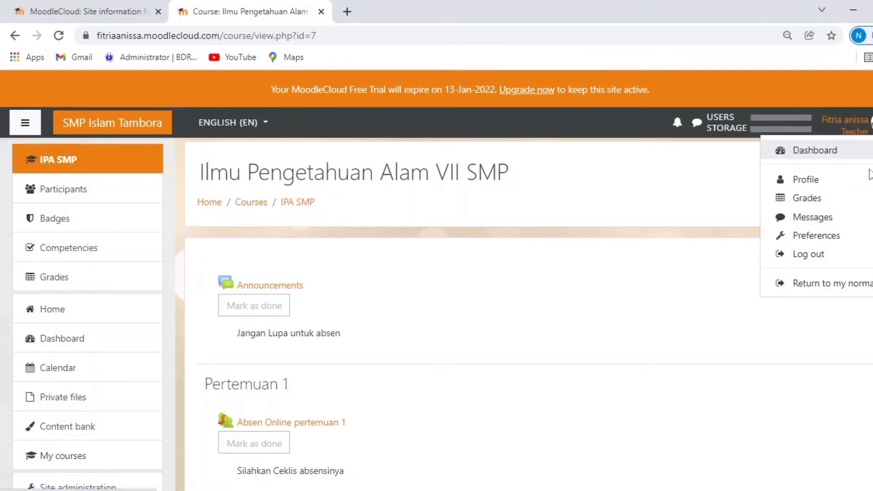
left_click(824, 253)
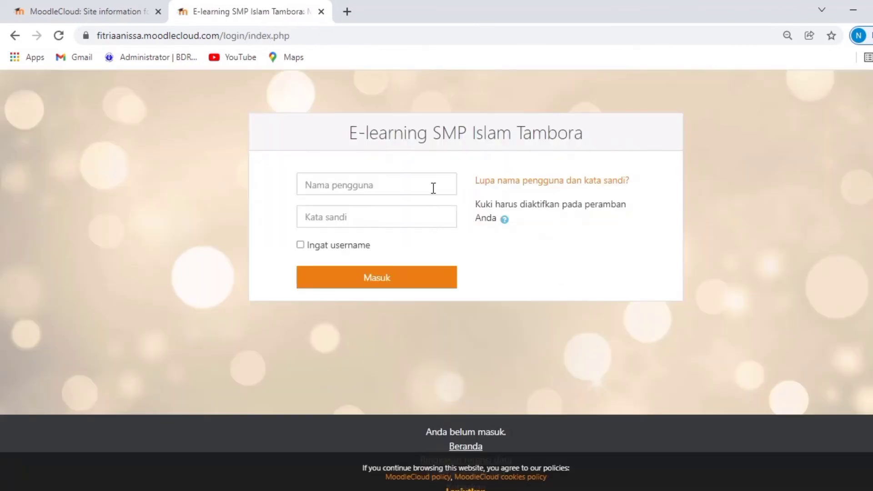
left_click(381, 184)
type("admin")
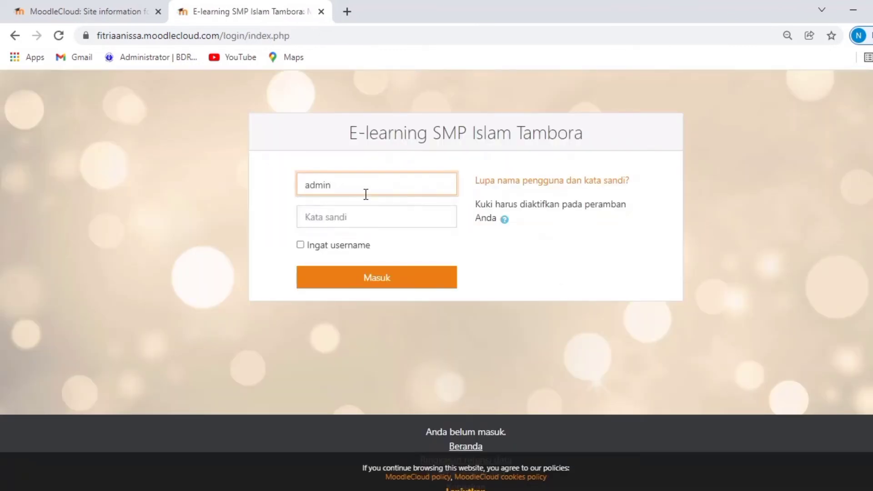
left_click(351, 217)
type("***********")
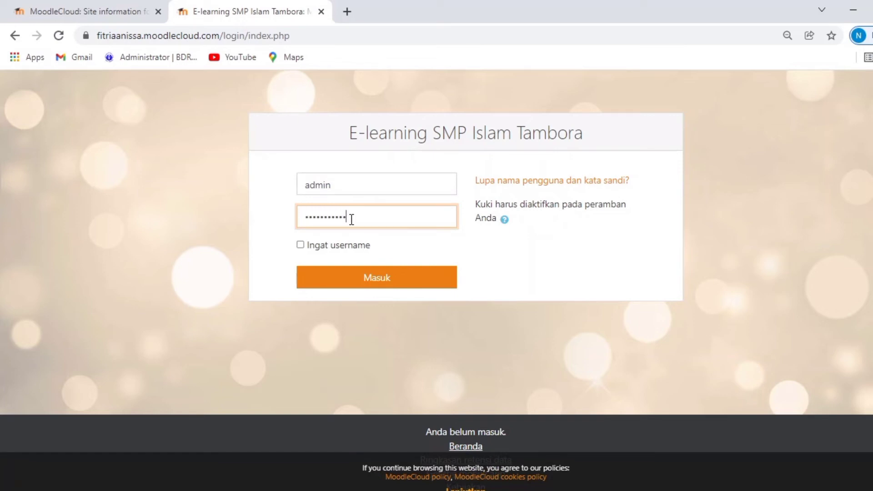
left_click(344, 278)
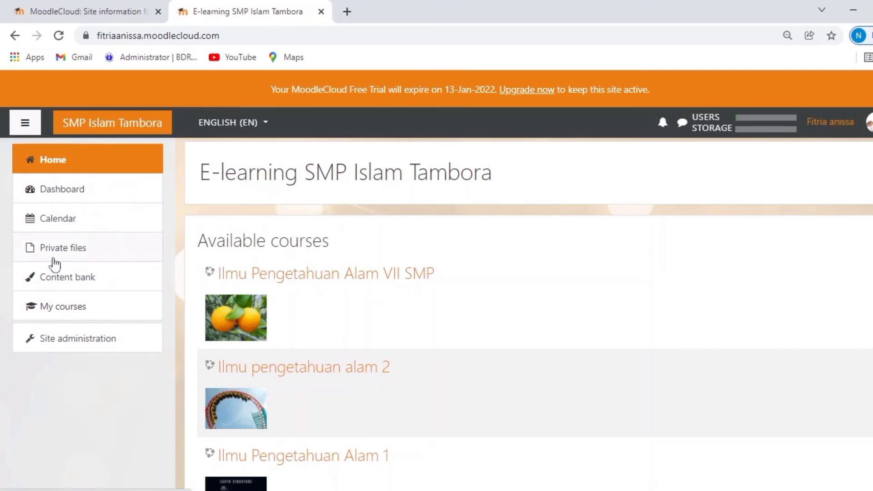
Step: Open the blank Add a new user form from Site administration's Users settings
left_click(62, 345)
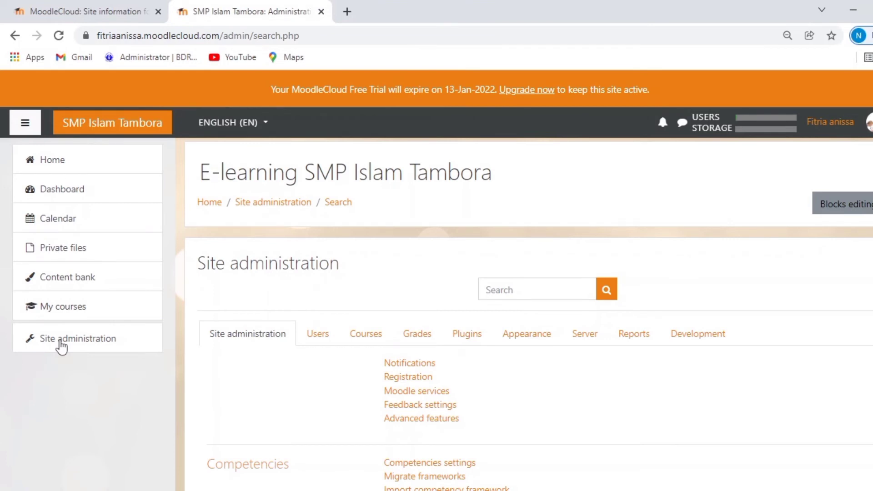
left_click(318, 337)
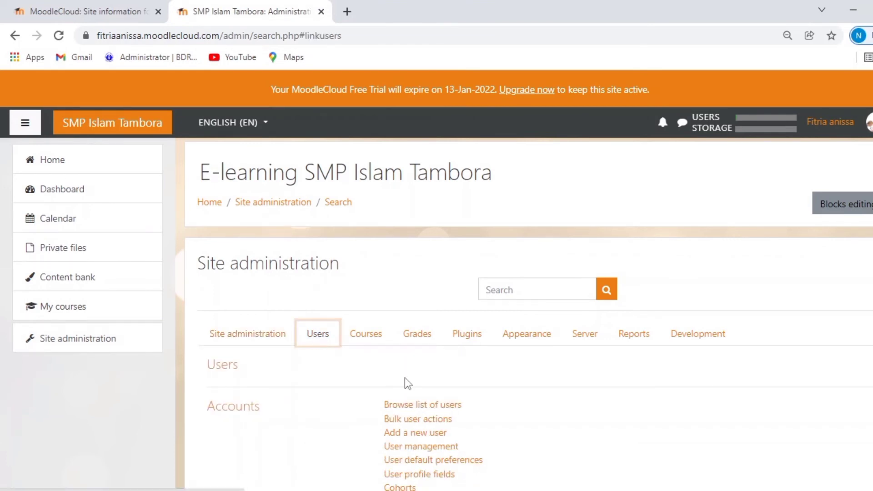
left_click(415, 436)
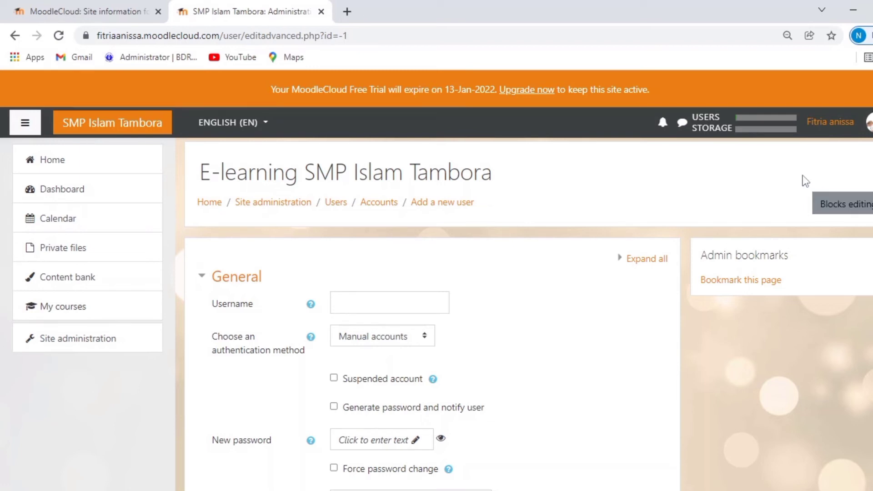
Step: Enter the new user's username and set their account password
left_click(416, 306)
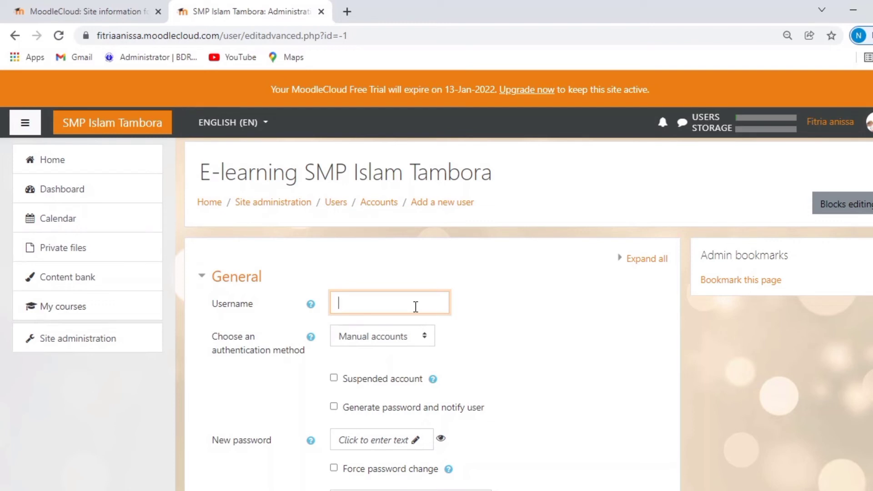
key("BackSpace")
key("BackSpace")
type("madar")
type("rina")
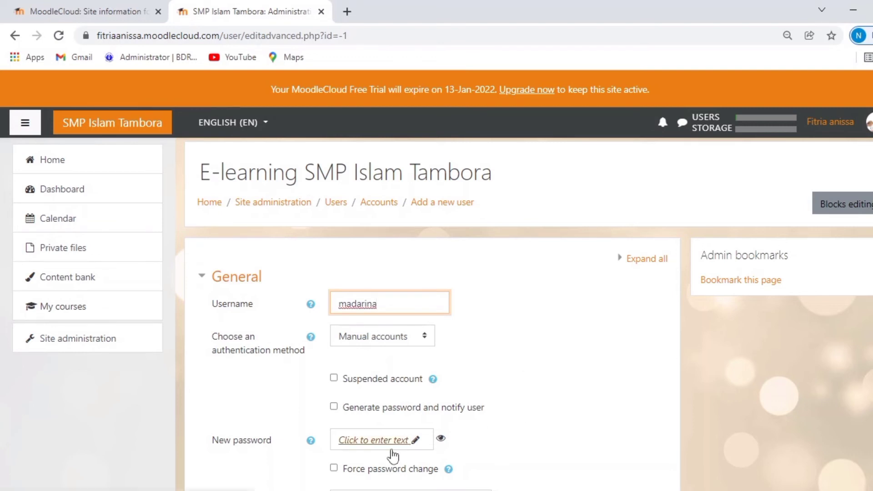
left_click(405, 440)
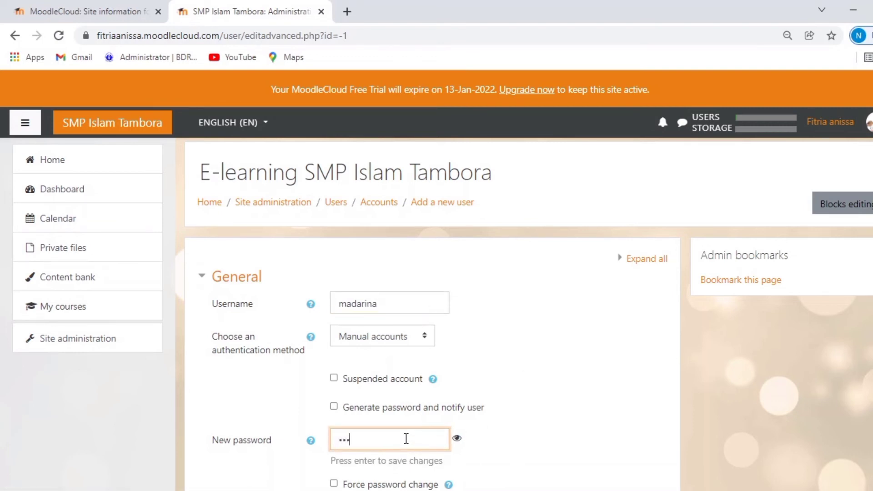
left_click(457, 438)
key("BackSpace")
key("BackSpace")
key("BackSpace")
Step: Fill in the user's first name, surname, e-mail address and city Jakarta
scroll(866, 232, "down", 6)
left_click(429, 234)
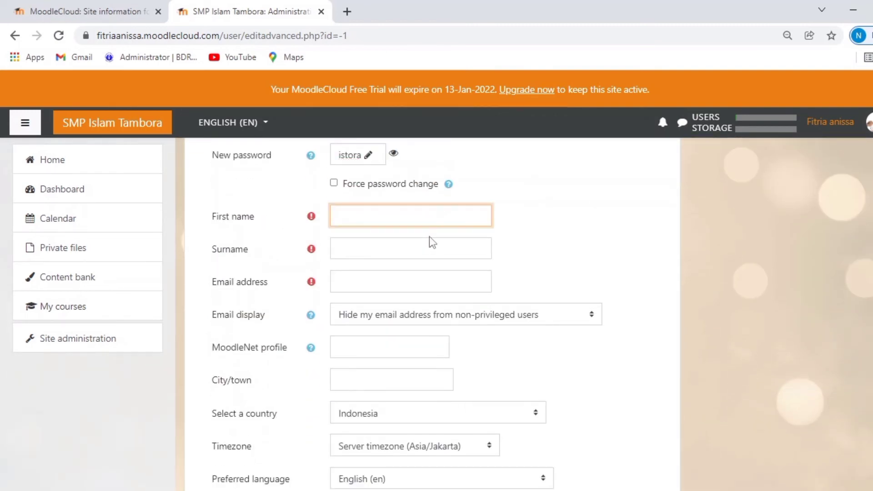
type("VII")
key("BackSpace")
type("C")
key("BackSpace")
type("I")
left_click(381, 247)
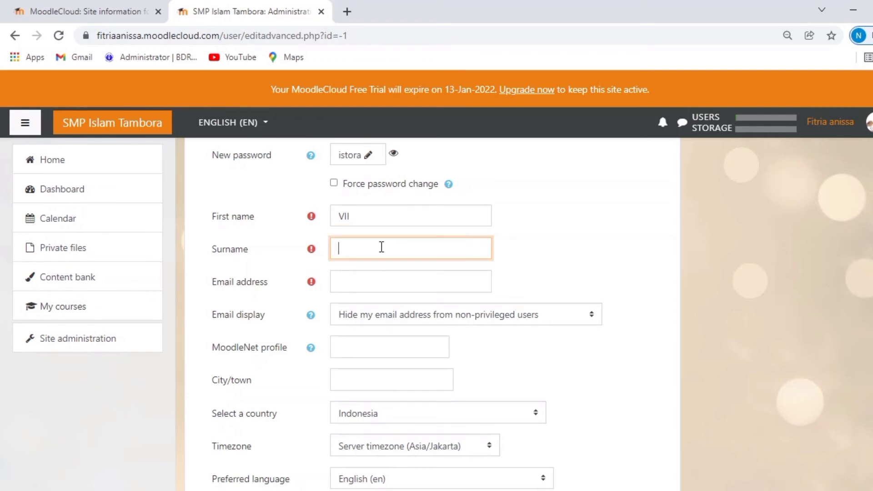
type("madarina")
left_click(360, 276)
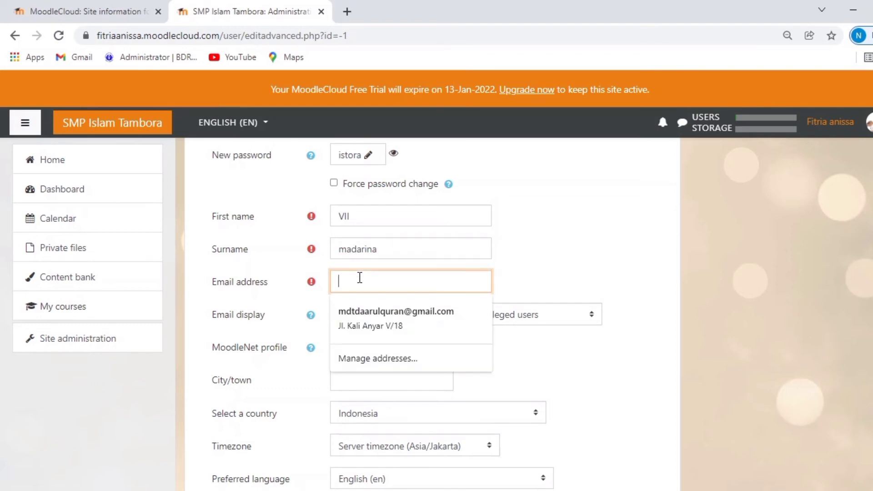
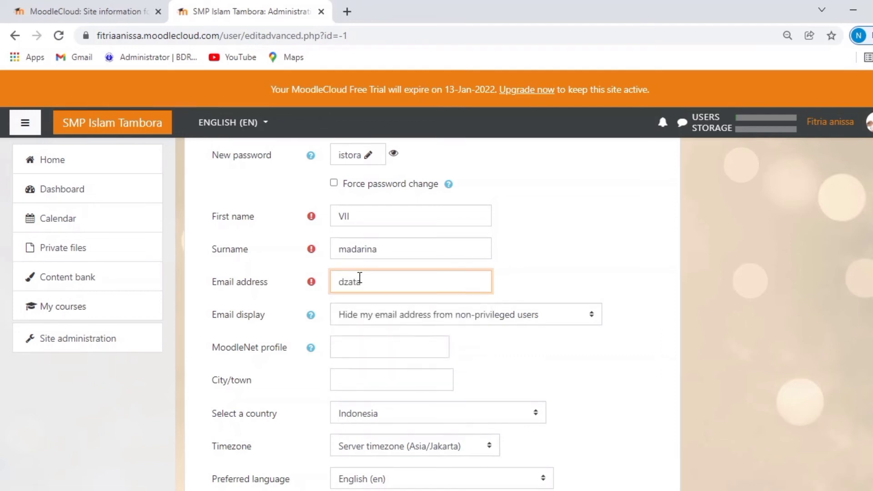
left_click(348, 379)
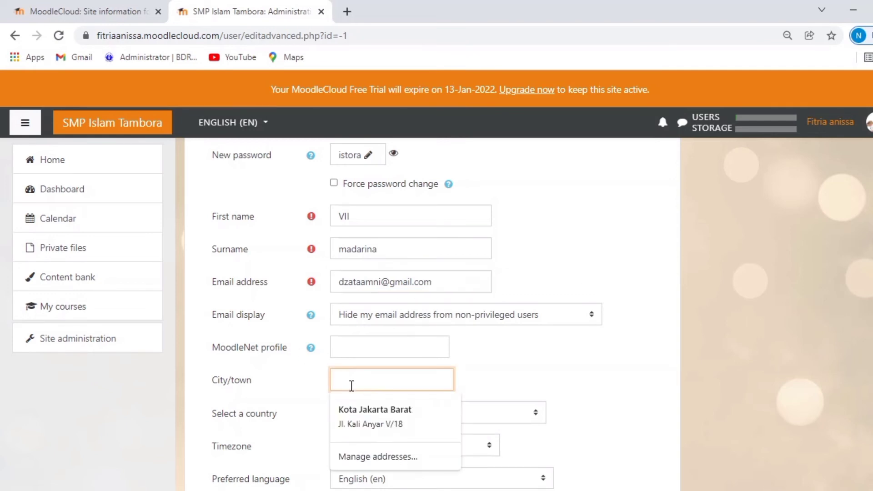
type("Jakarta")
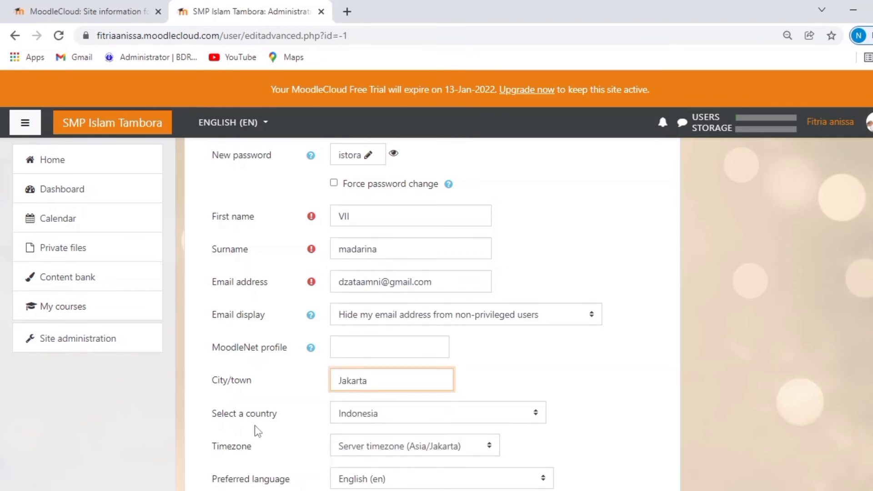
Step: Set the user's timezone to Asia/Jakarta
scroll(283, 429, "down", 4)
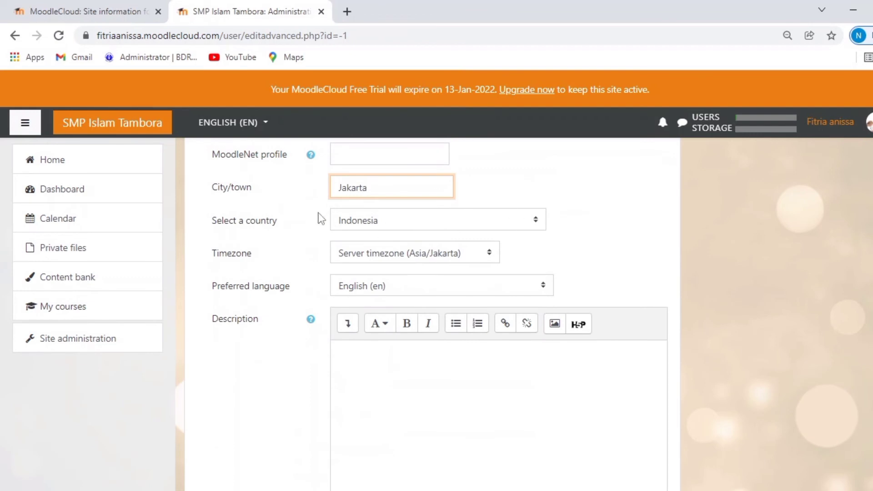
left_click(480, 256)
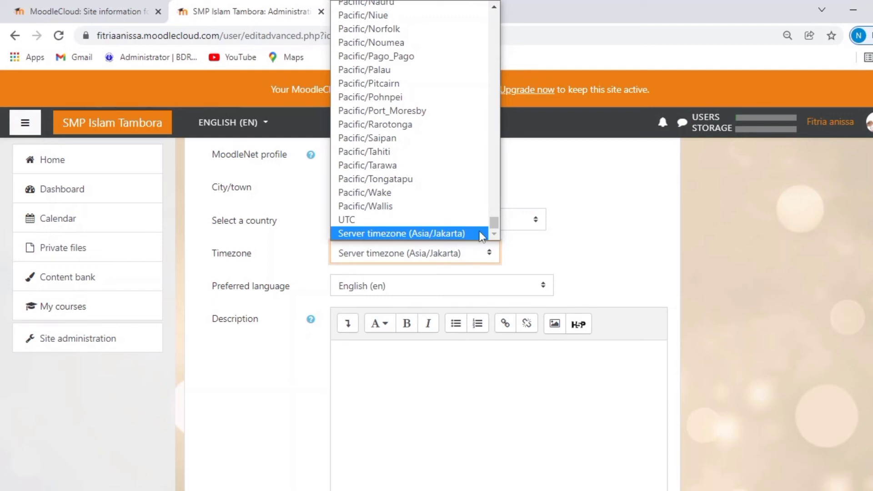
left_click_drag(494, 227, 495, 158)
left_click(359, 56)
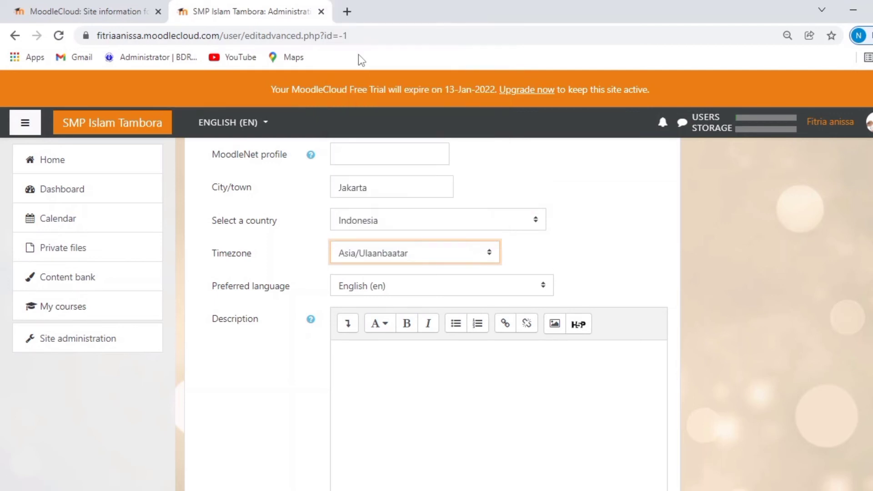
left_click(483, 253)
left_click_drag(495, 152, 493, 143)
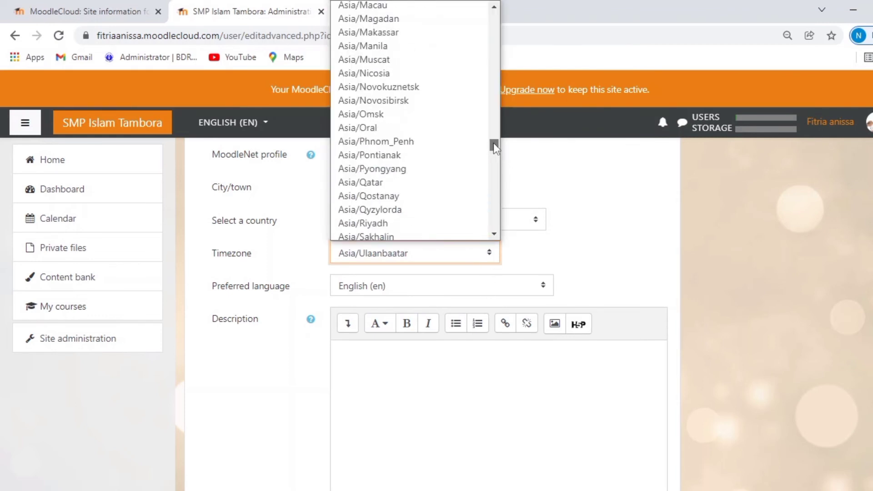
key("Up")
key("Up")
key("Up")
key("Up")
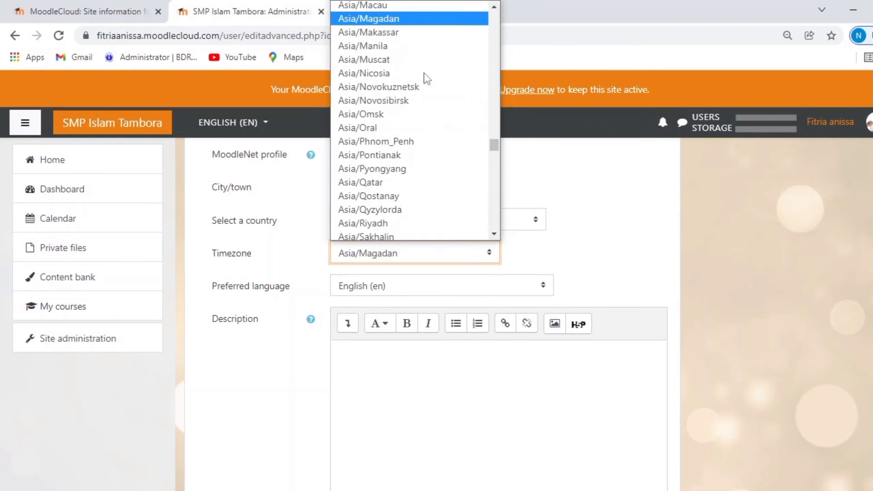
key("Down")
key("Down")
key("Down")
key("Down")
key("Down")
key("Down")
key("Down")
key("Down")
key("Down")
key("Down")
key("Down")
key("Down")
key("Down")
key("Down")
key("Down")
key("Down")
key("Down")
key("Down")
key("Down")
key("Down")
key("Down")
key("Down")
key("Down")
key("Down")
key("Down")
key("Down")
key("Down")
key("Down")
key("Down")
key("Down")
key("Down")
key("Down")
key("Down")
key("Down")
key("Down")
key("Down")
key("Down")
key("Down")
key("Down")
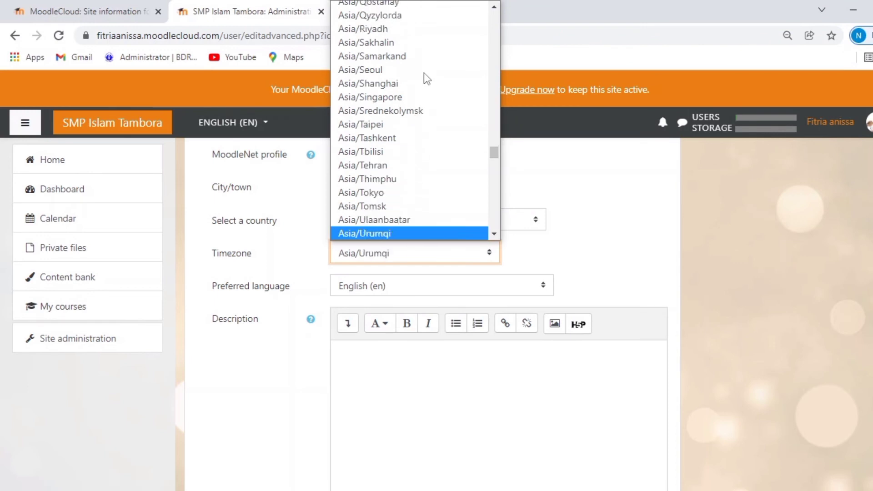
key("Down")
key("Down")
key("Down")
key("Down")
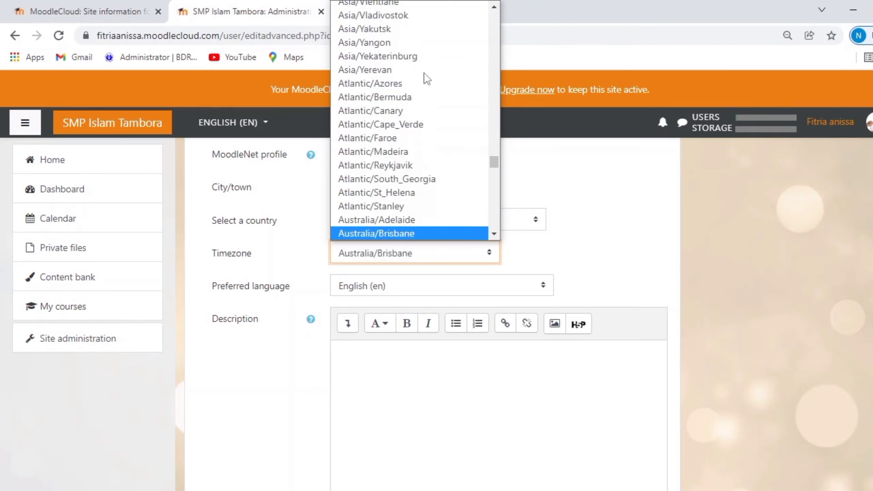
key("Up")
key("Up")
key("Up")
key("Up")
key("Up")
key("Up")
key("Up")
key("Up")
key("Up")
key("Up")
key("Up")
key("Up")
key("Up")
key("Up")
key("Up")
key("Up")
key("Up")
key("Up")
key("Up")
key("Up")
key("Up")
key("Up")
key("Up")
key("Up")
key("Up")
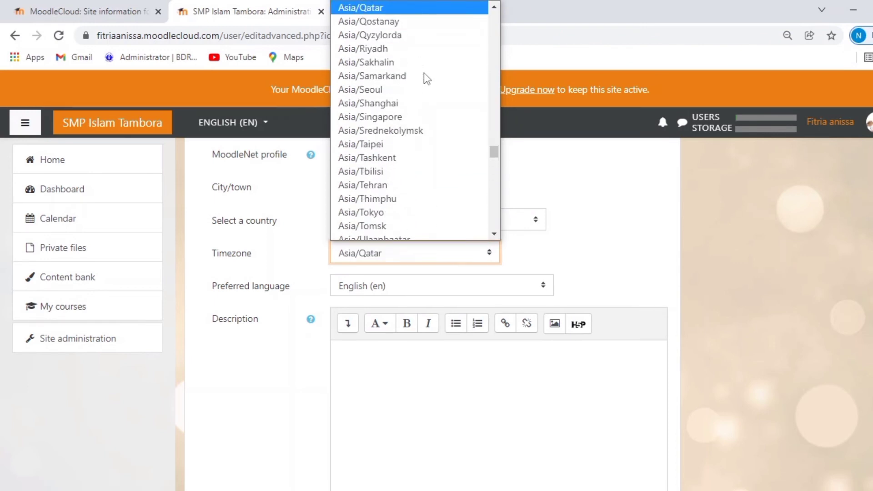
key("Up")
key("Up")
key("Up")
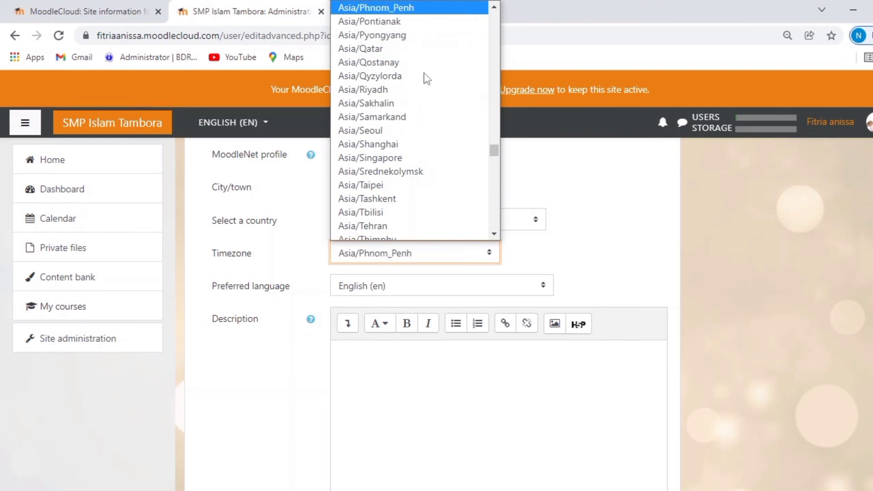
key("Up")
key("Up")
key("Up")
key("Up")
key("Up")
key("Up")
key("Up")
key("Up")
key("Up")
key("Up")
key("Up")
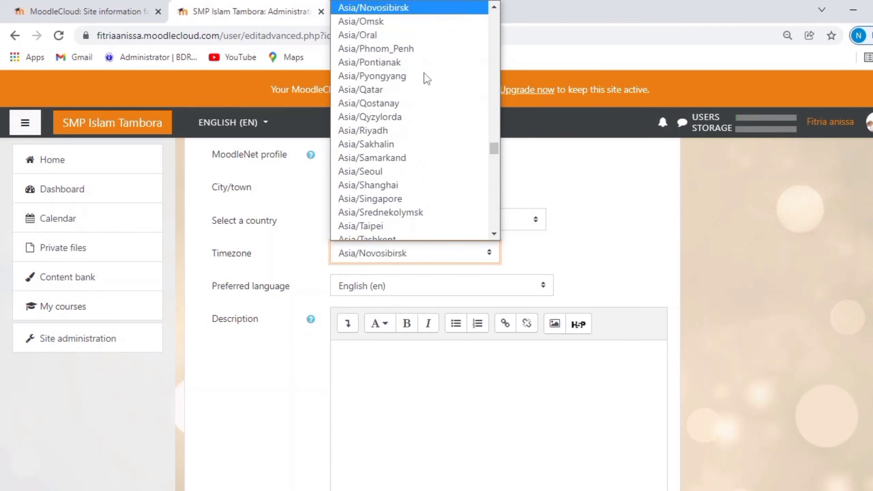
key("Up")
key("Up")
key("Up")
key("Up")
key("Up")
key("Up")
key("Up")
key("Up")
key("Up")
key("Up")
key("Up")
key("Up")
key("Up")
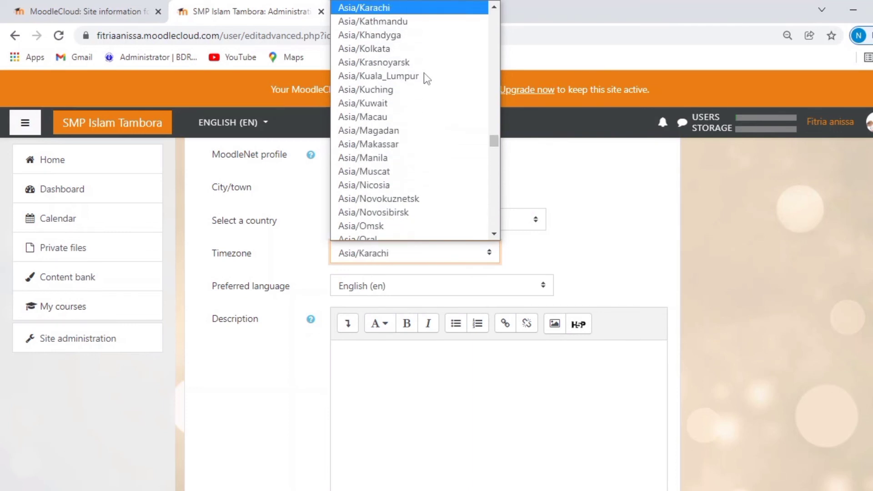
key("Down")
left_click(416, 22)
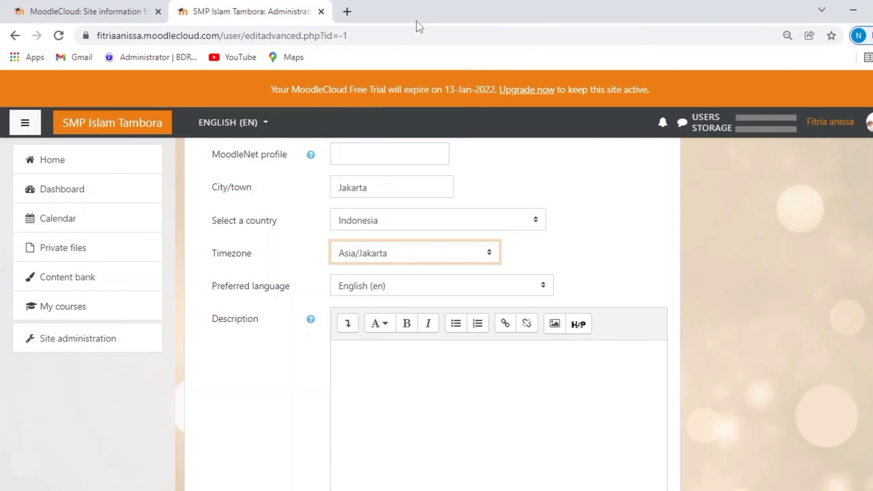
Step: Set preferred language to Indonesian and create the user
left_click(500, 284)
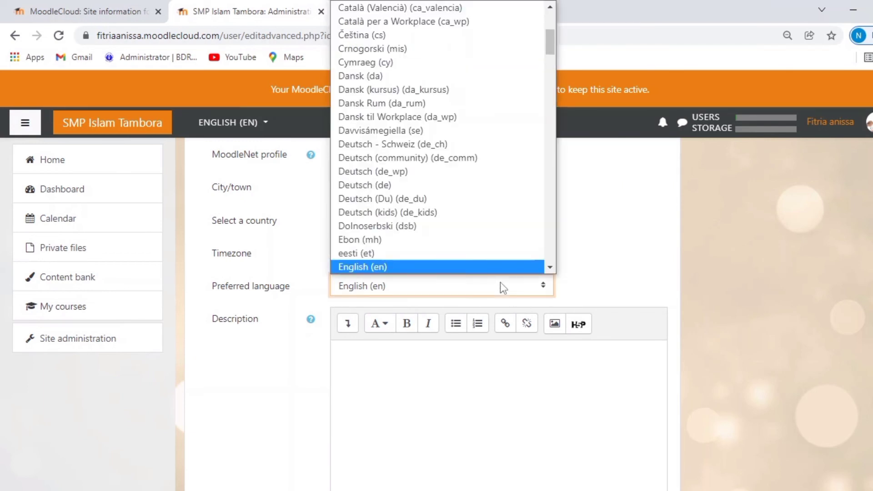
key("Down")
key("Down")
key("Down")
key("Down")
key("Down")
key("Down")
key("Down")
key("Down")
key("Down")
key("Down")
key("Down")
key("Down")
key("Down")
key("Down")
key("Down")
key("Down")
key("Down")
key("Down")
key("Down")
key("Down")
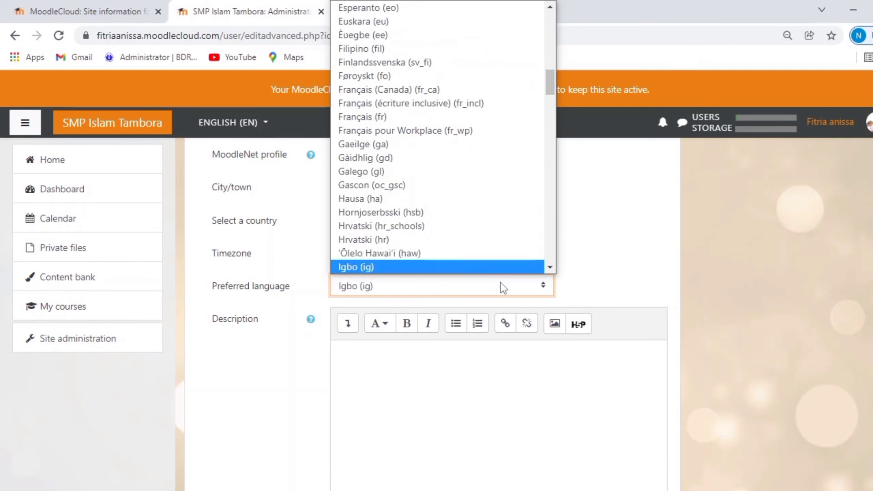
key("Down")
key("Down")
left_click(462, 253)
scroll(461, 253, "down", 6)
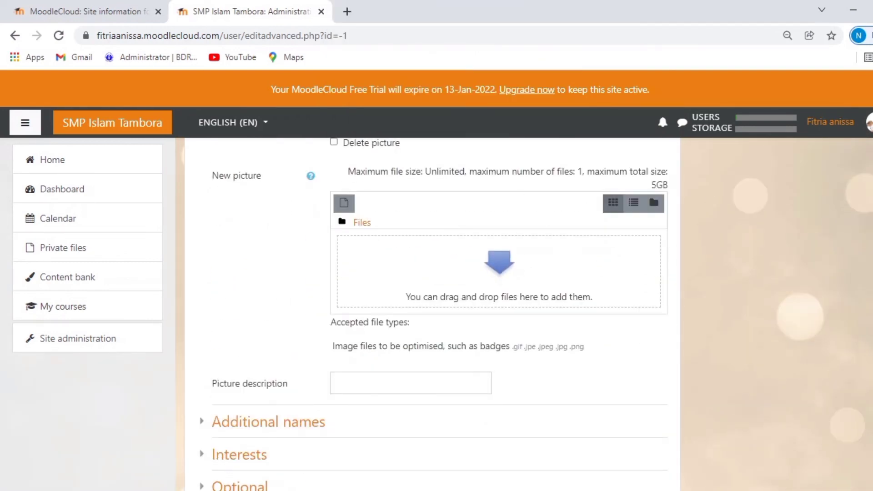
scroll(432, 295, "down", 4)
left_click(359, 326)
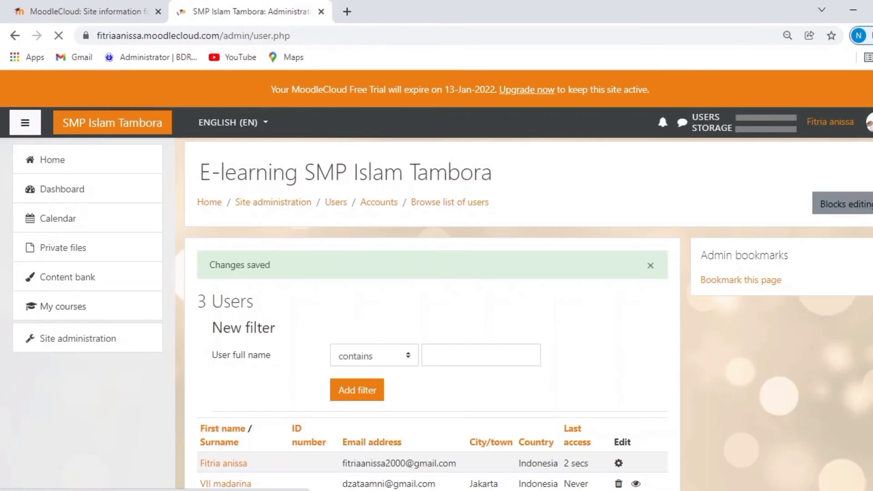
Step: Filter the user list by the new user's surname to check it, then return to the site home page
scroll(356, 331, "down", 3)
scroll(225, 307, "down", 2)
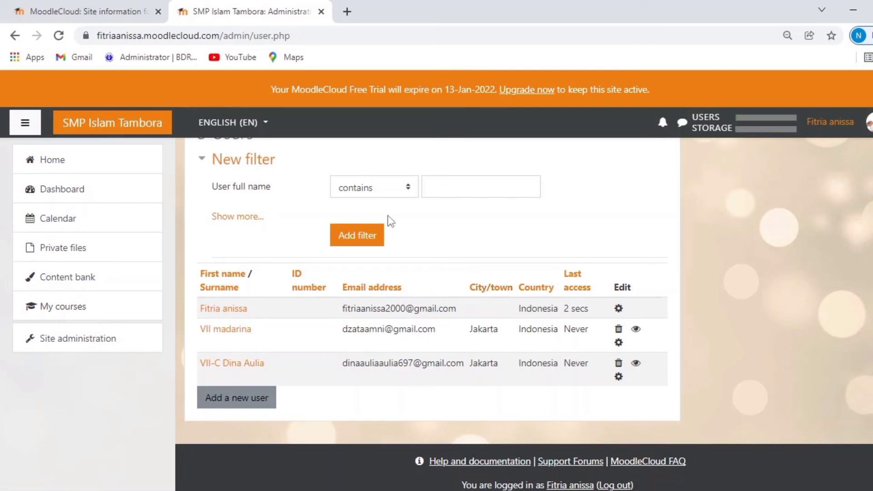
left_click(450, 187)
type("madari")
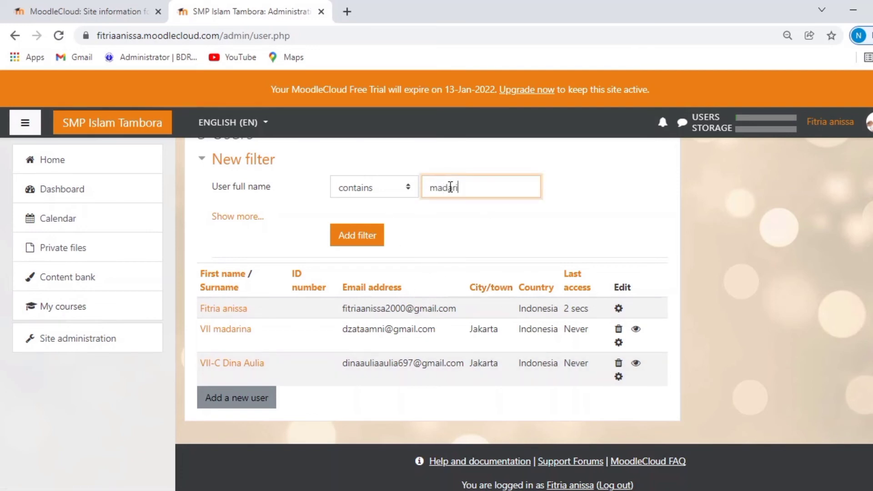
type("na")
key("Return")
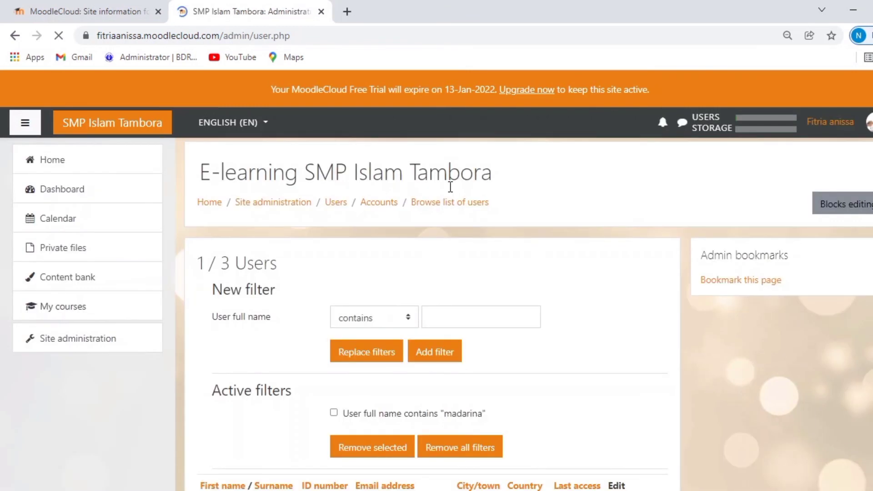
scroll(754, 242, "down", 4)
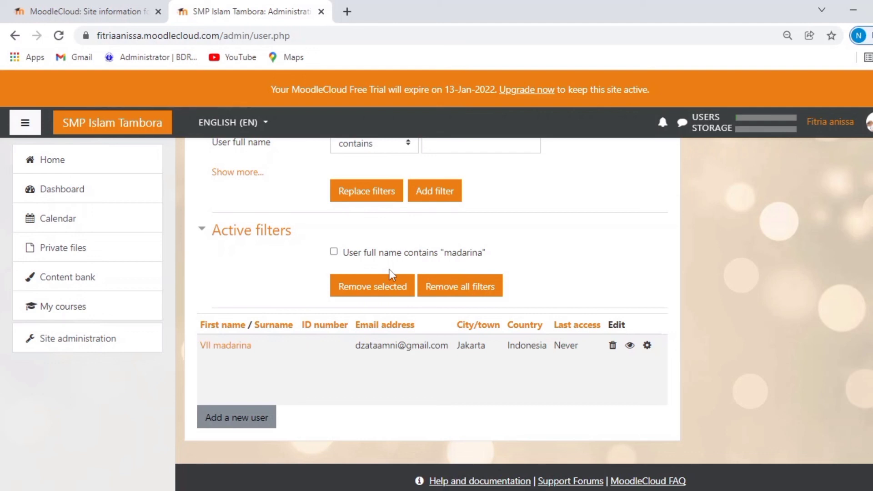
left_click(103, 168)
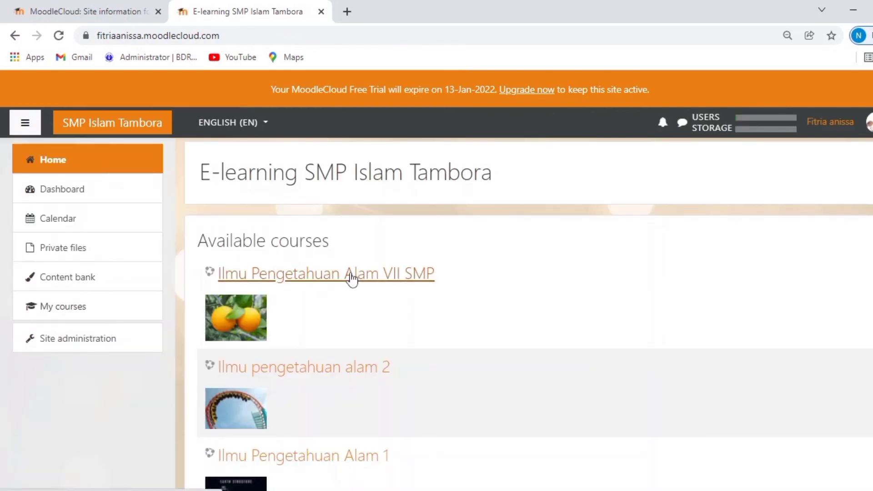
Step: Open the Ilmu Pengetahuan Alam VII SMP course's Participants, then Enrolment methods and Manual enrolments
left_click(352, 275)
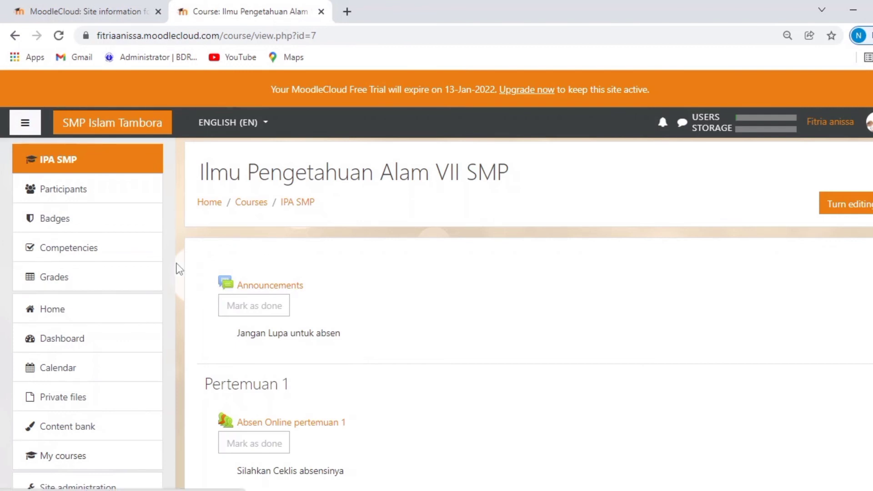
left_click(140, 198)
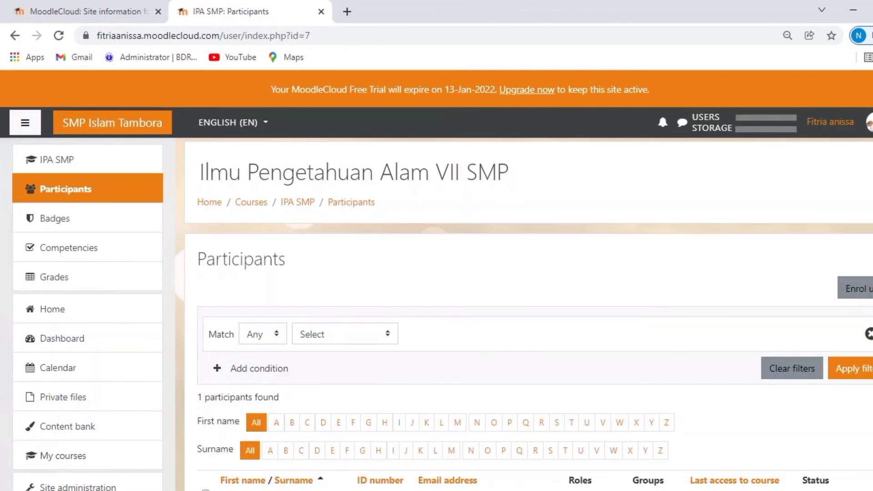
left_click(872, 250)
left_click(866, 276)
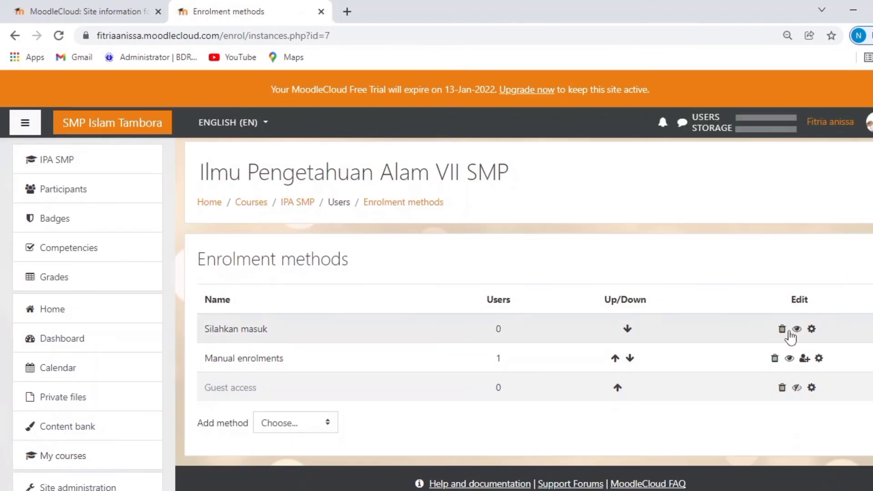
left_click(804, 360)
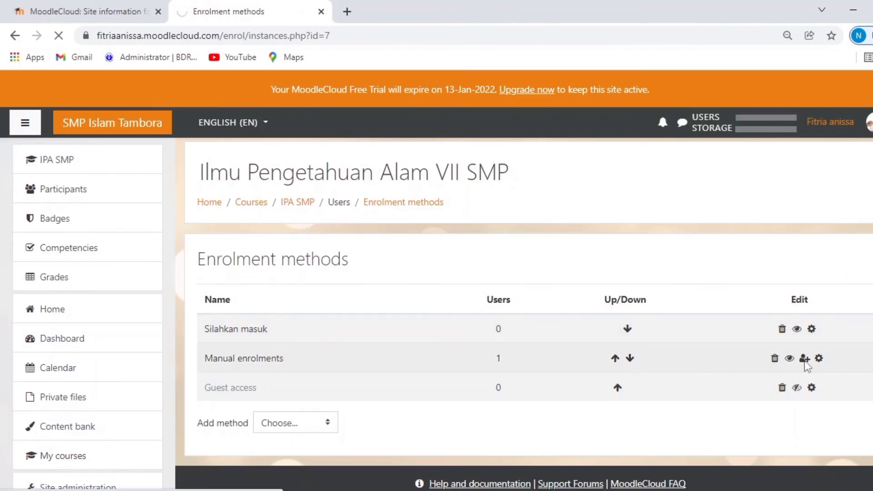
scroll(750, 364, "down", 3)
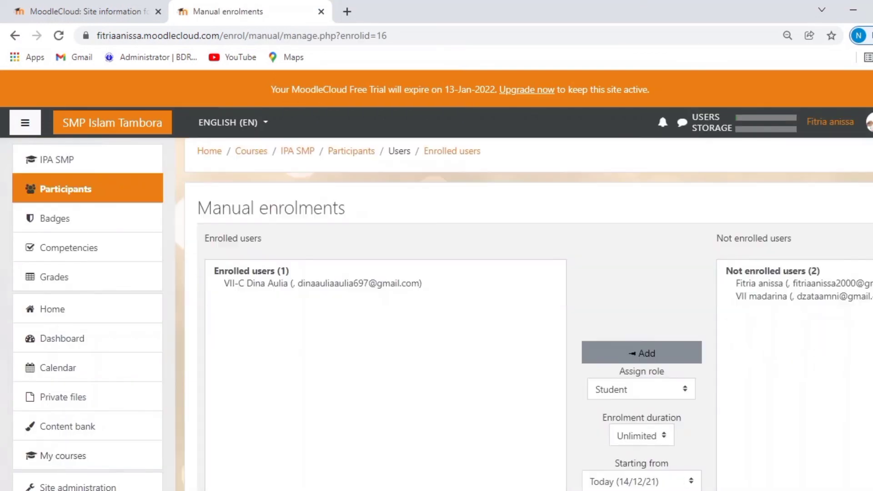
Step: Search the not-enrolled users list for the new user's surname
scroll(529, 314, "up", 2)
scroll(191, 286, "down", 5)
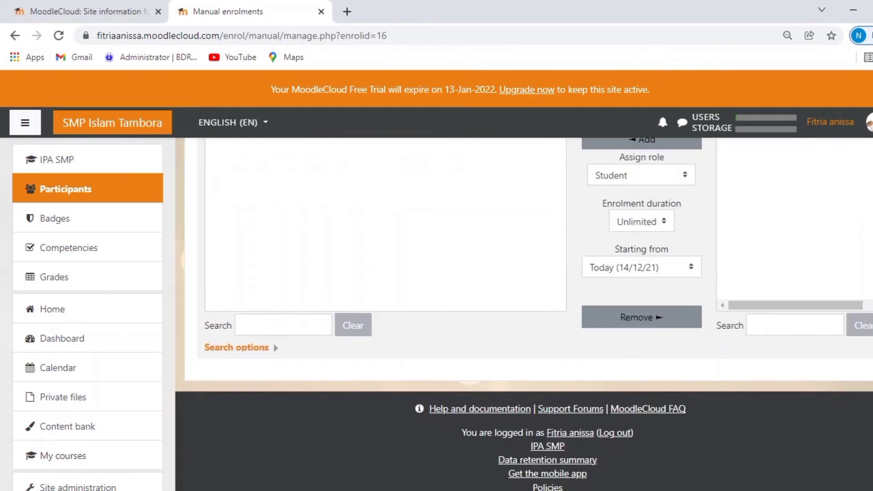
left_click(250, 325)
type("madarina")
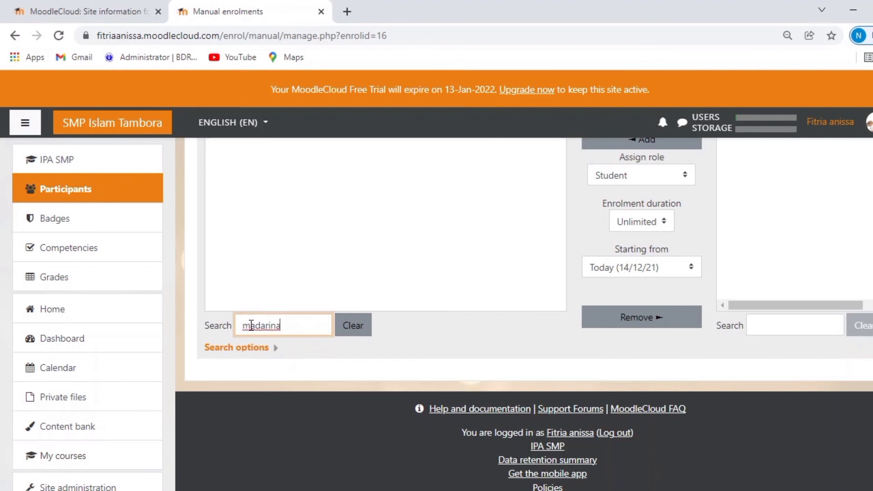
scroll(814, 296, "up", 4)
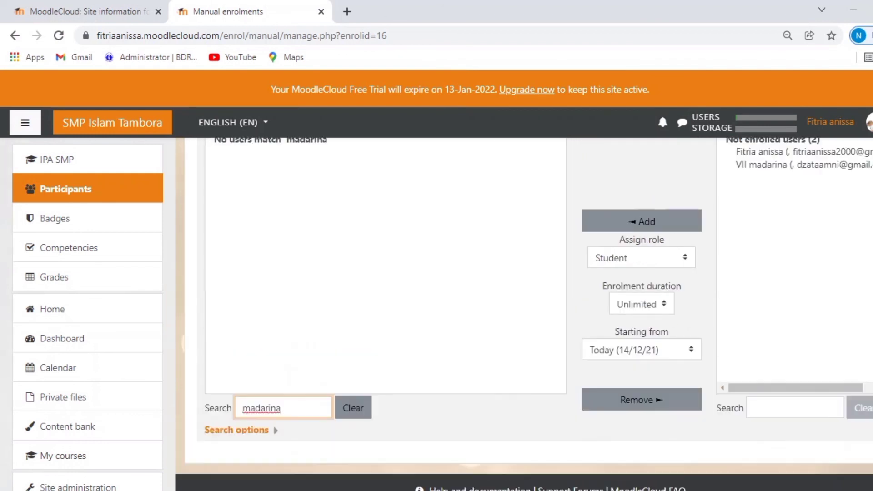
scroll(524, 314, "down", 2)
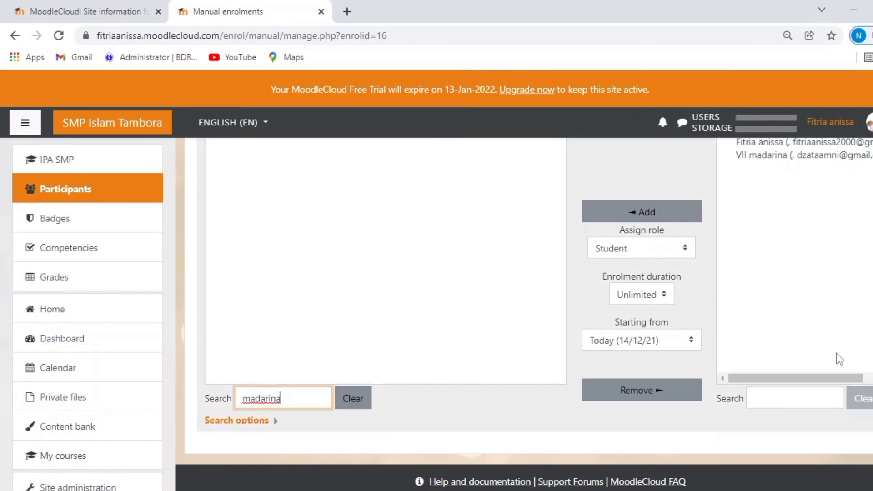
left_click(784, 398)
left_click(289, 404)
key("BackSpace")
key("BackSpace")
key("BackSpace")
key("BackSpace")
key("BackSpace")
key("BackSpace")
key("BackSpace")
key("BackSpace")
left_click(785, 401)
type("madarina")
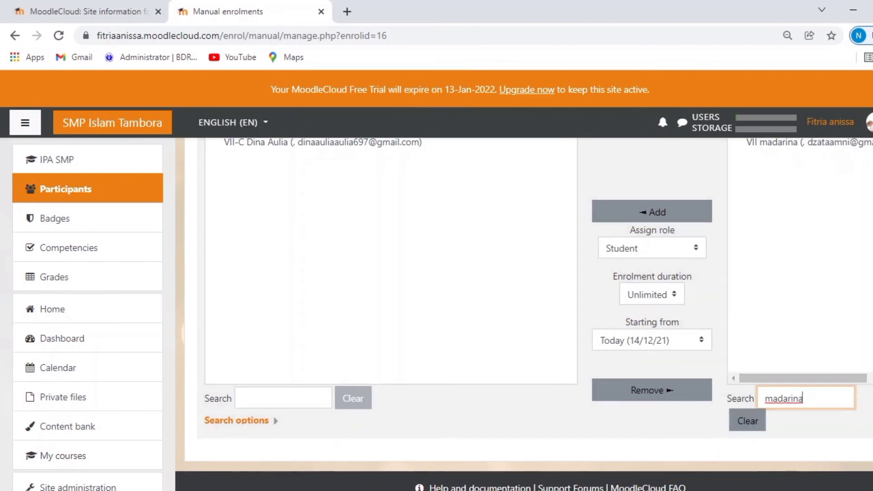
scroll(785, 401, "up", 3)
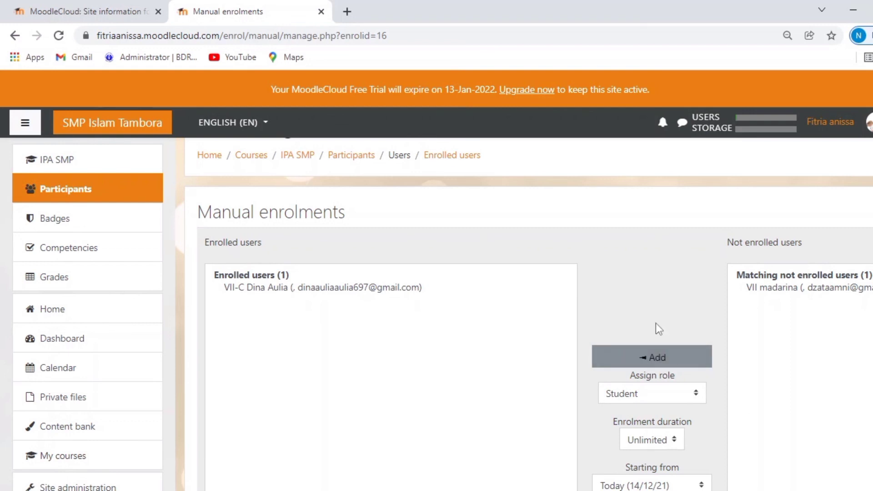
Step: Select the new user among not-enrolled users and add them to the course as Student
left_click(643, 356)
scroll(661, 360, "down", 3)
scroll(661, 359, "up", 2)
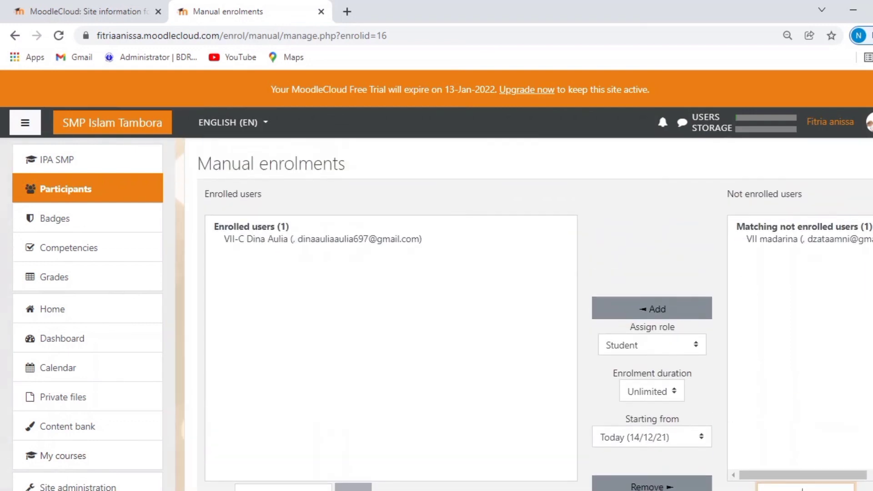
scroll(737, 311, "down", 3)
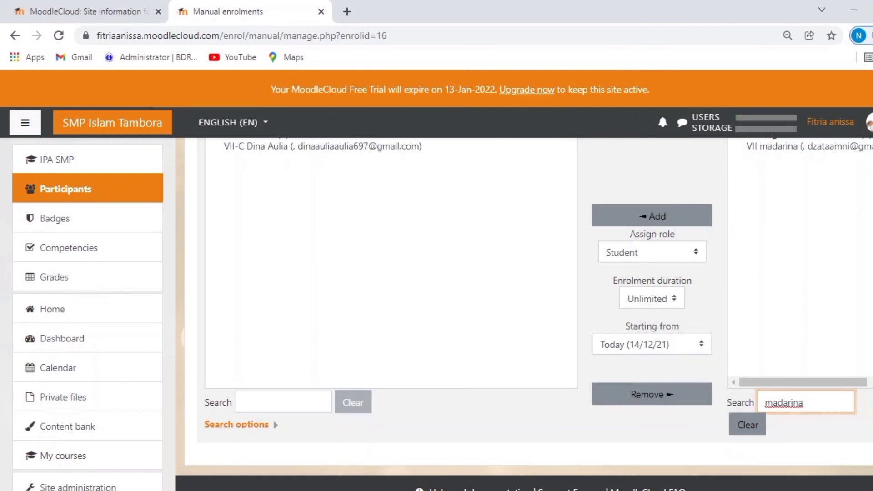
scroll(717, 416, "up", 3)
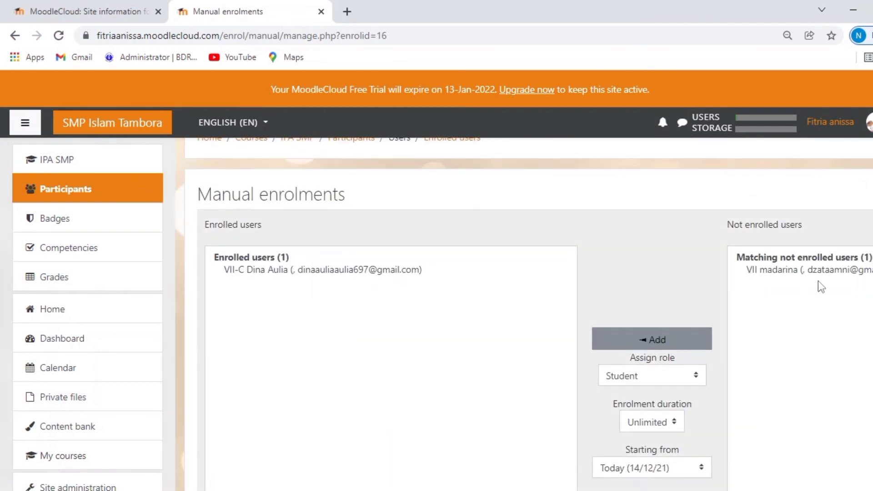
left_click(634, 342)
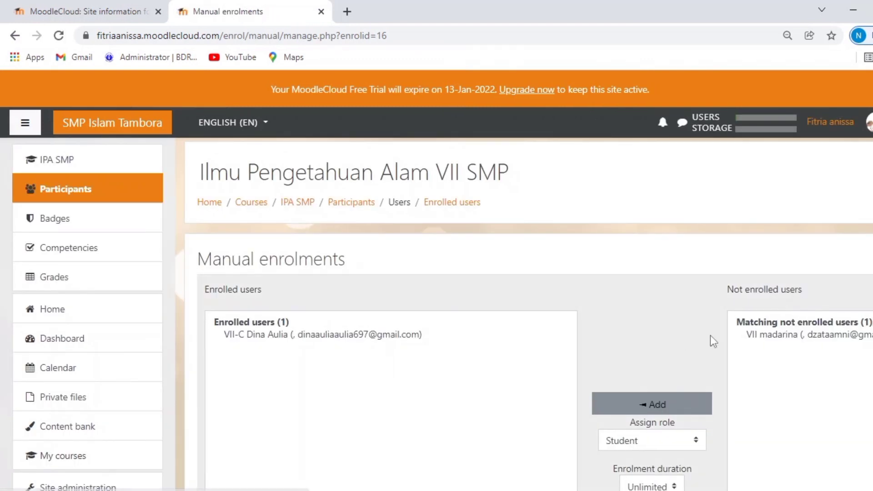
scroll(801, 351, "down", 6)
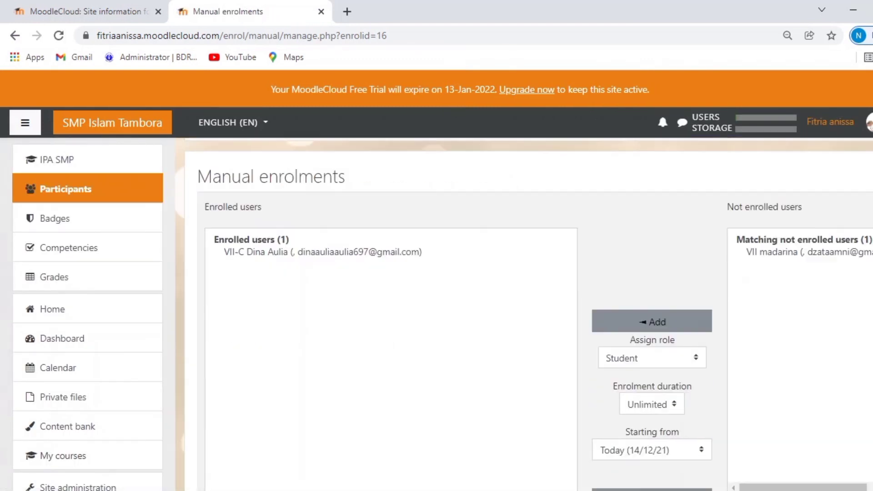
left_click(253, 324)
type("madarina")
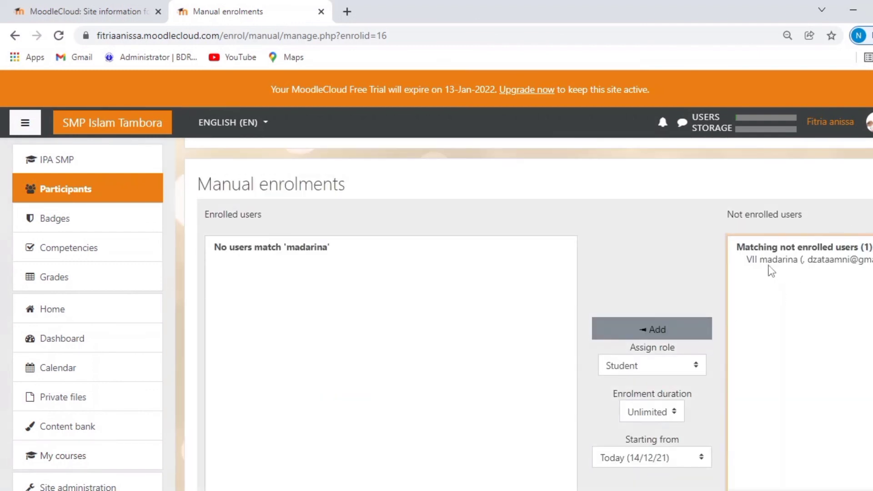
left_click(757, 260)
left_click(654, 331)
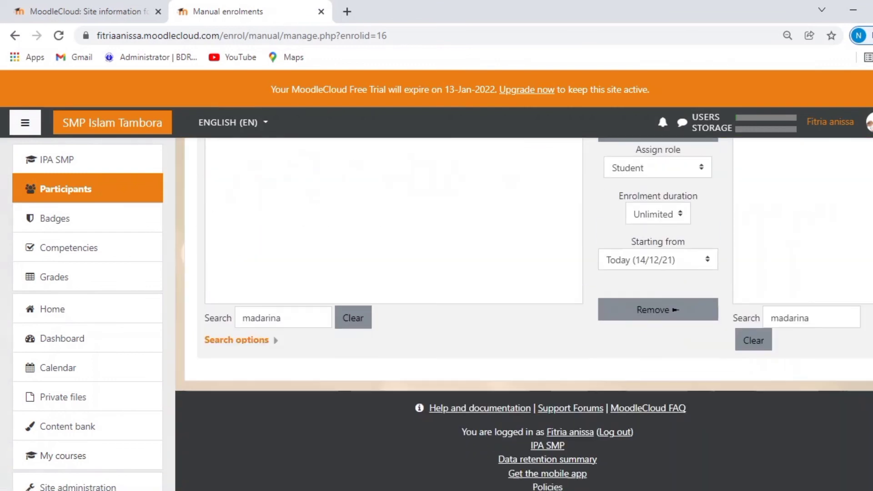
Step: Search the enrolled users for the new user's surname to confirm the enrolment
scroll(620, 331, "down", 5)
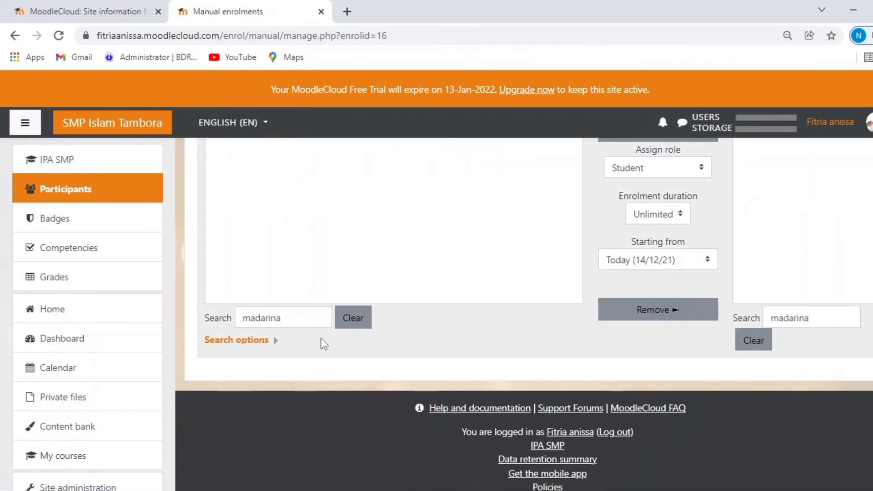
left_click(296, 316)
key("BackSpace")
key("BackSpace")
key("BackSpace")
key("BackSpace")
key("BackSpace")
key("BackSpace")
key("BackSpace")
type("ada")
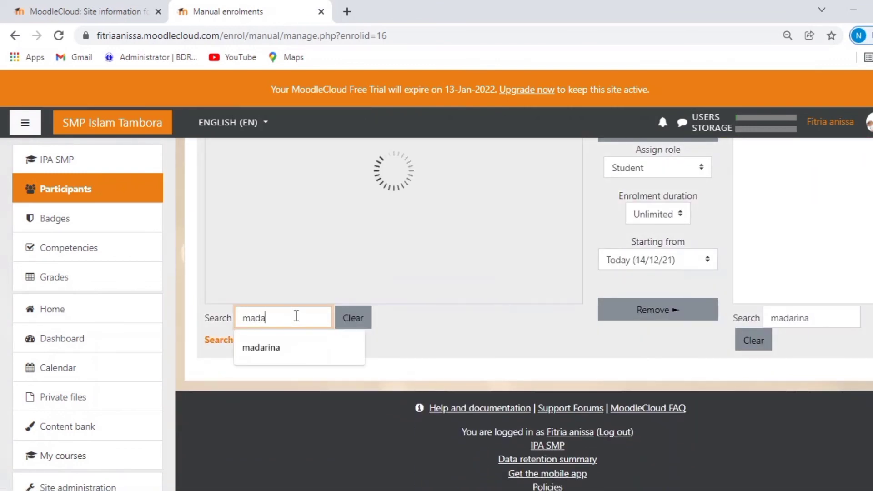
type("rina")
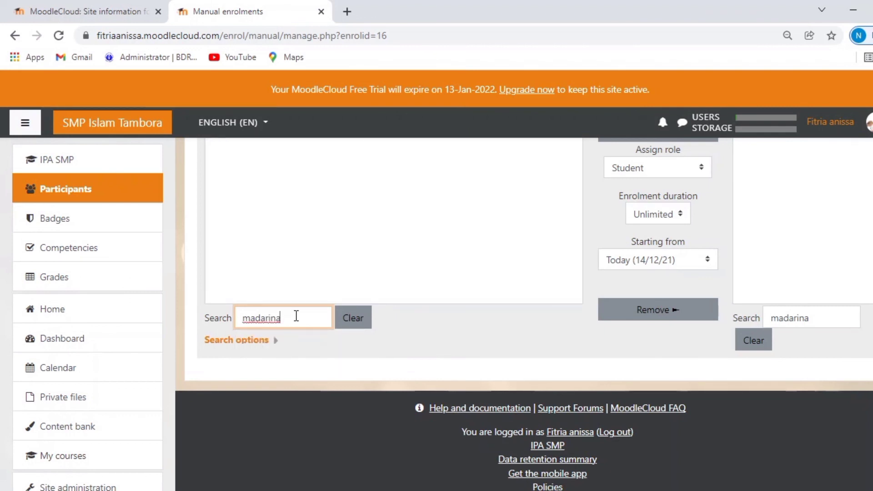
key("Return")
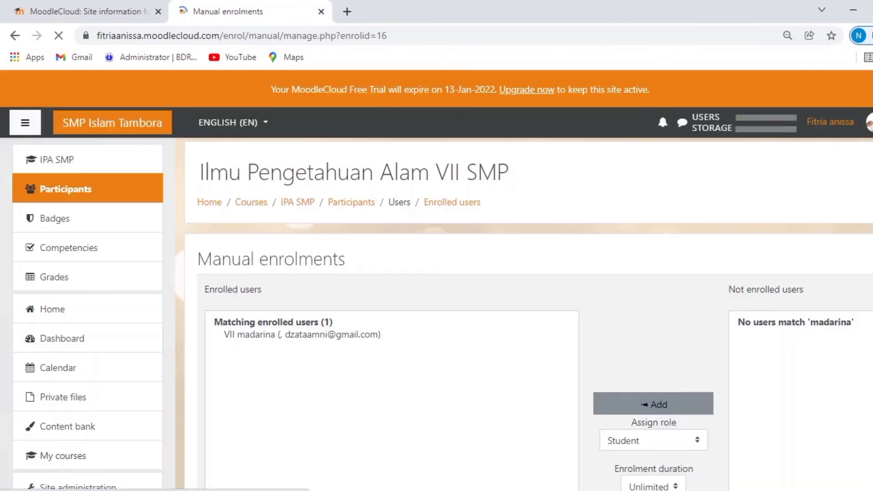